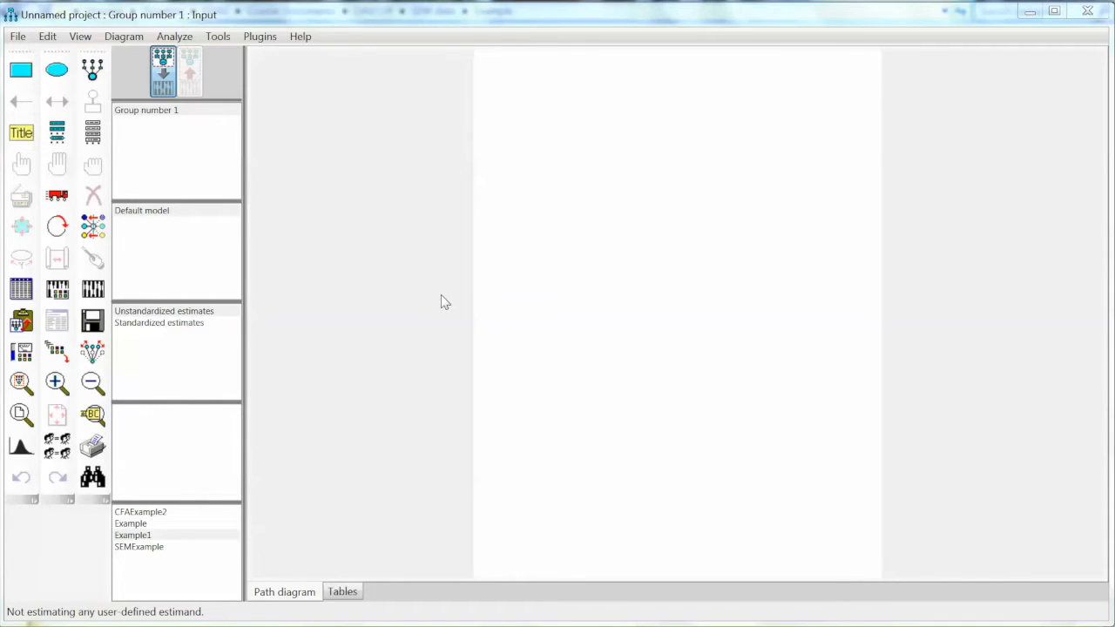
Attach cvsec.txt (1384 cases) as the data file for Group number 1
click(18, 35)
mouse_move(39, 44)
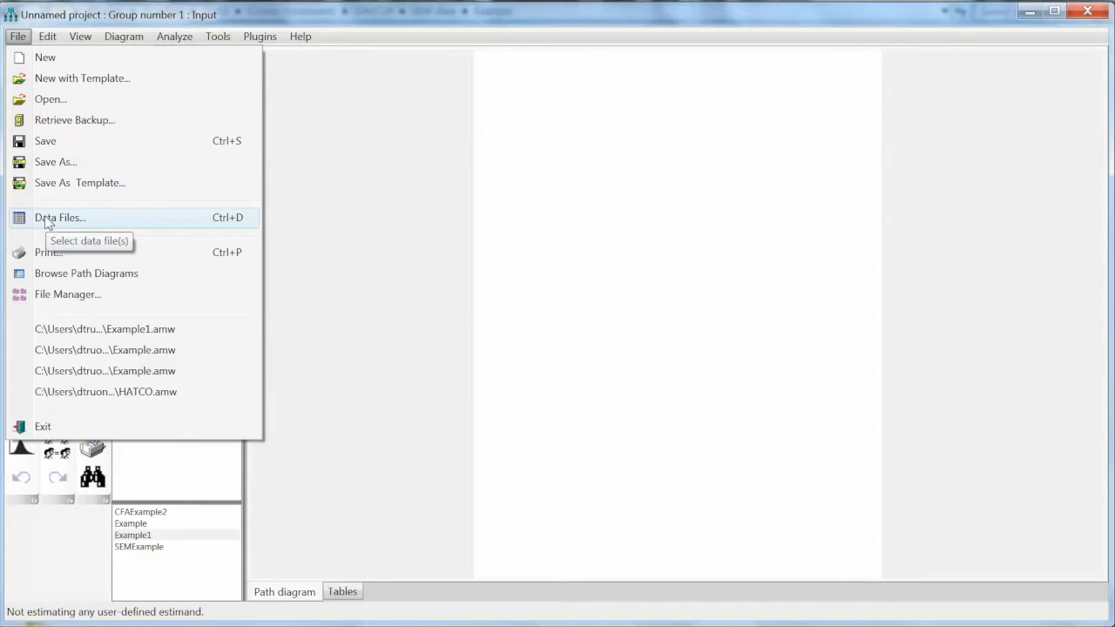
click(523, 304)
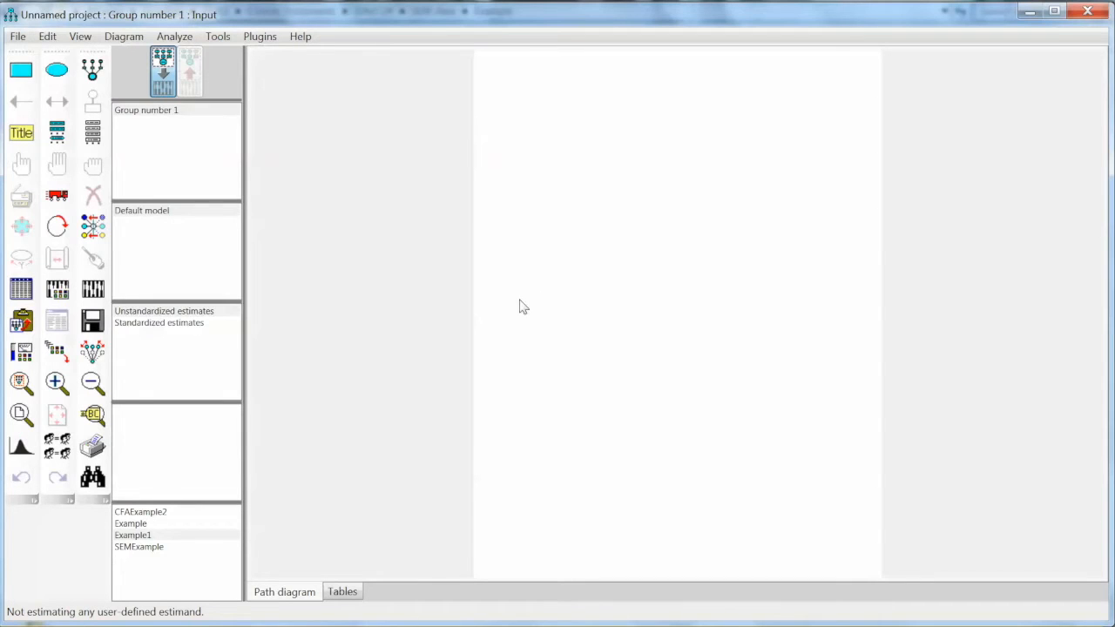
click(23, 296)
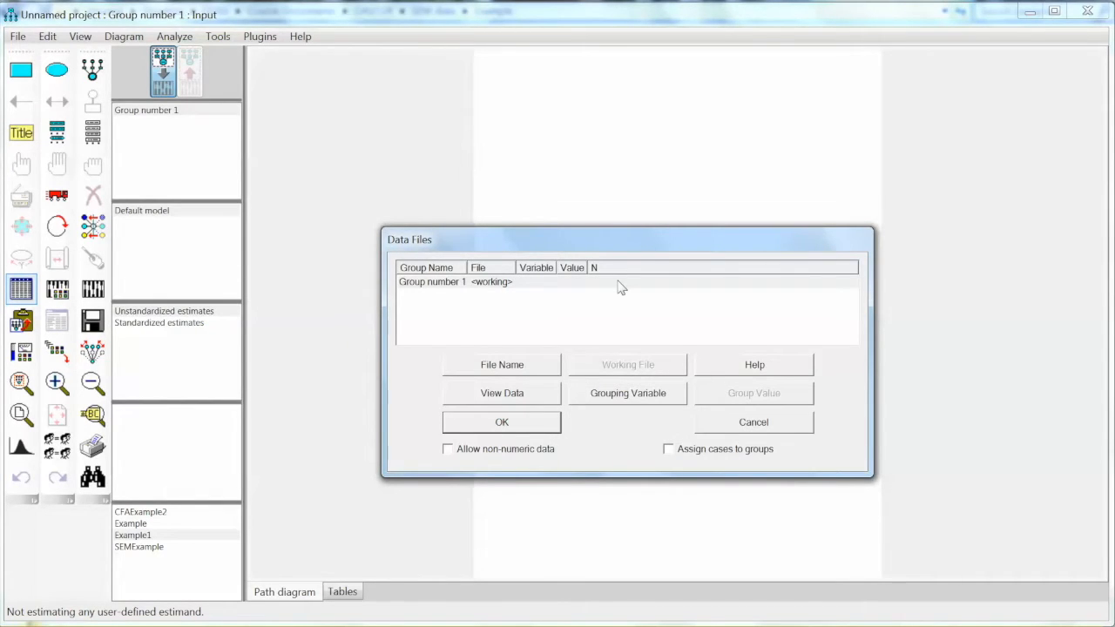
click(536, 367)
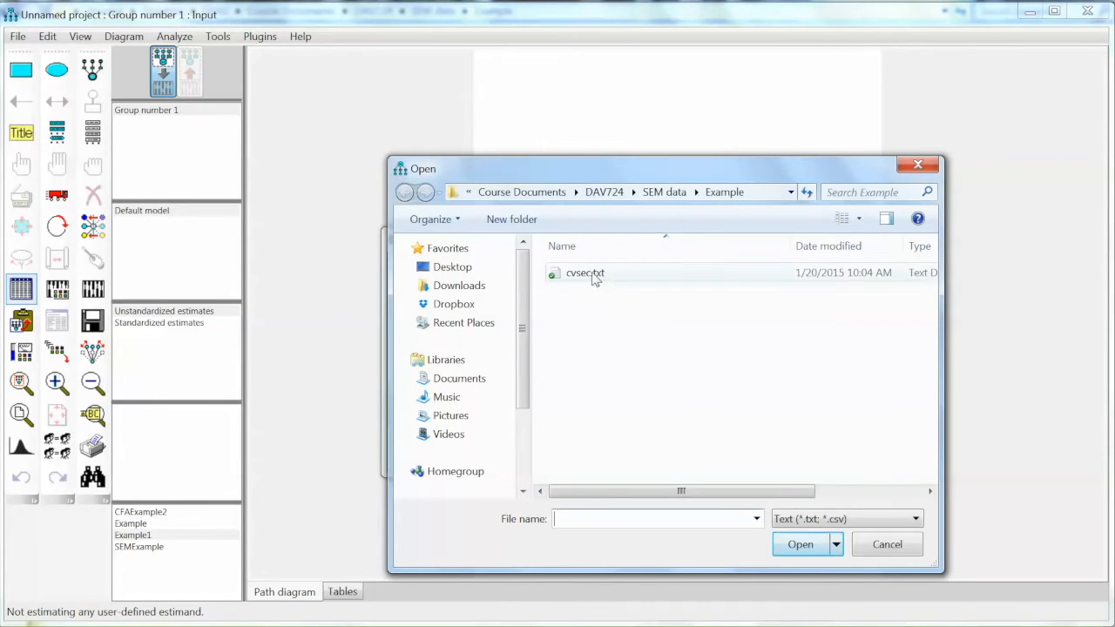
click(595, 277)
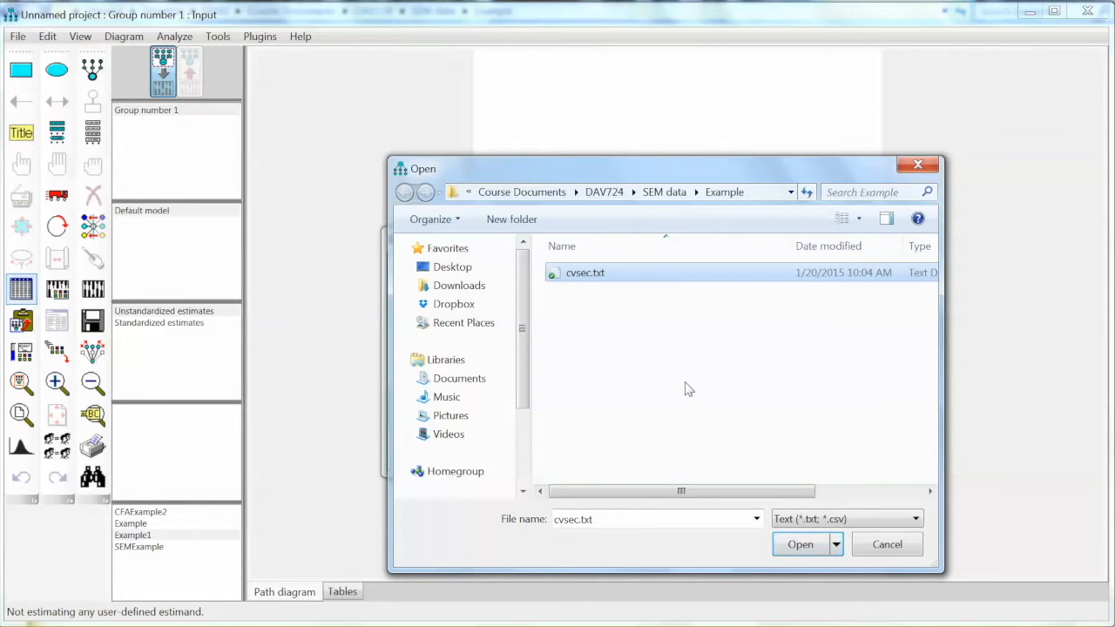
click(798, 543)
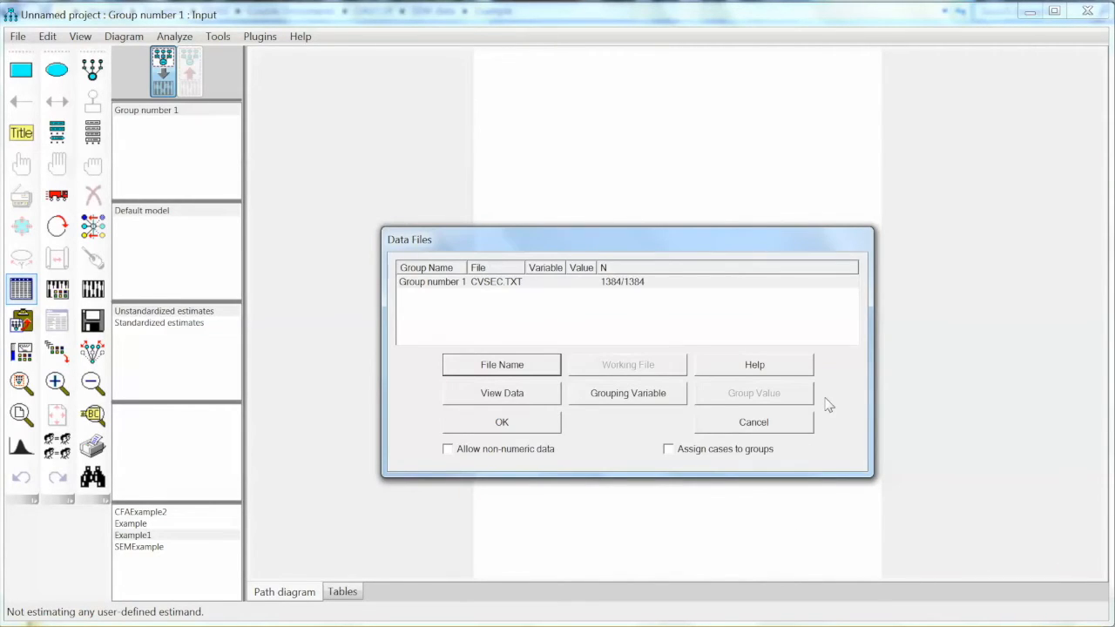
click(540, 427)
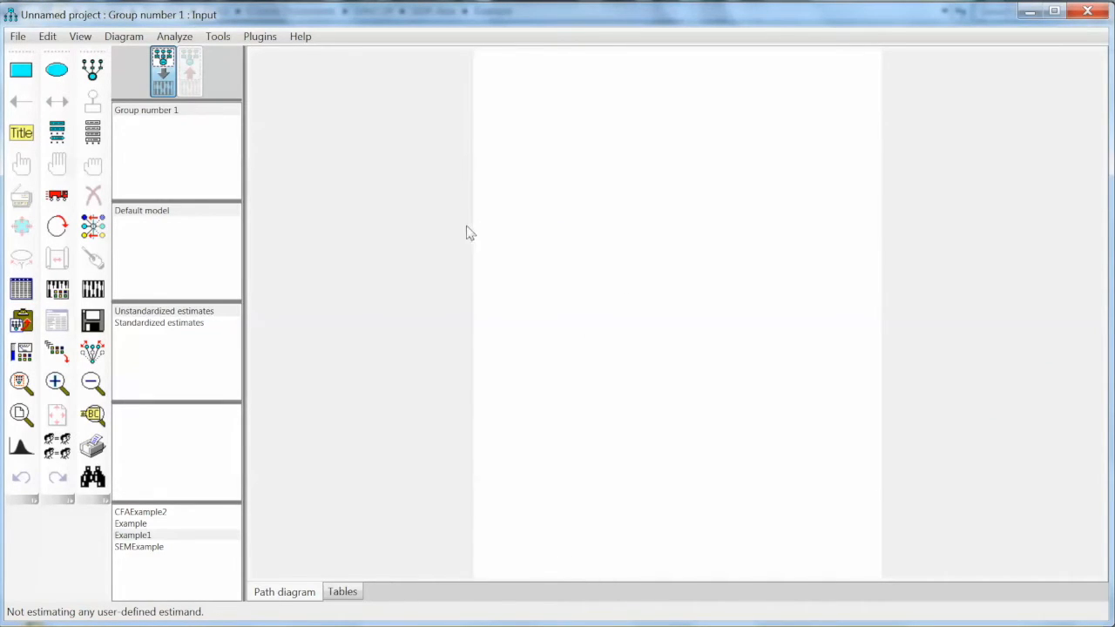
click(93, 135)
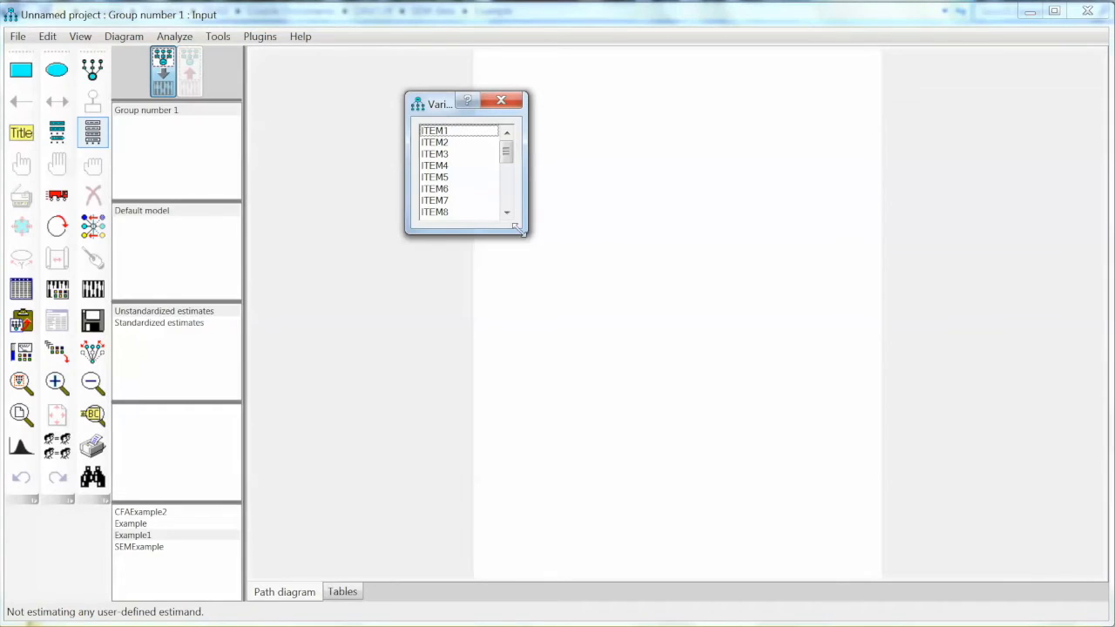
drag(523, 231, 572, 401)
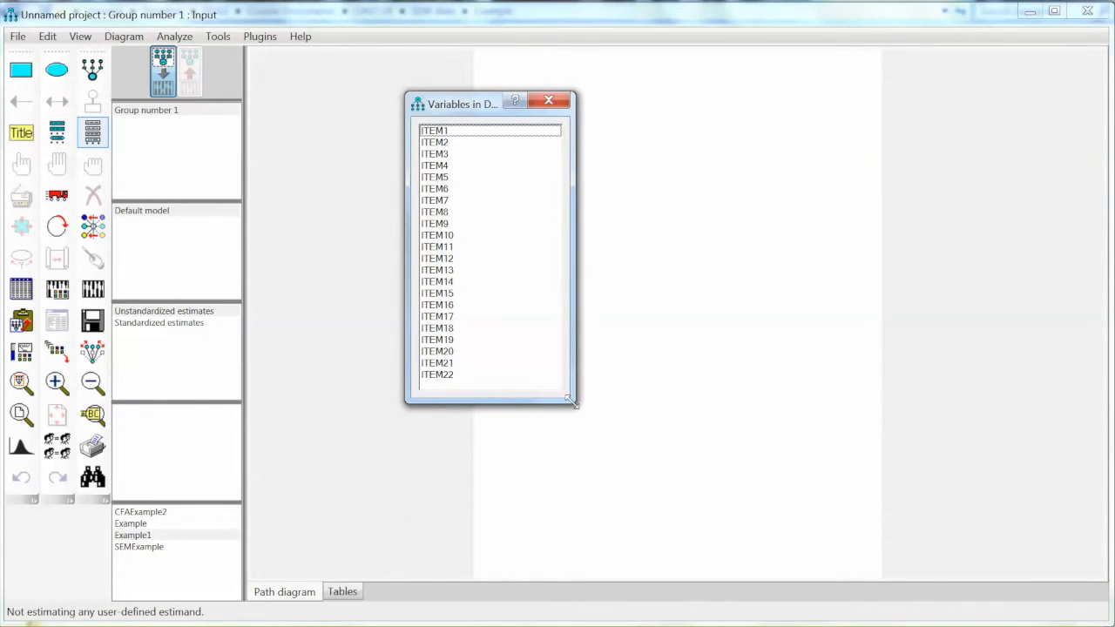
drag(572, 402, 534, 394)
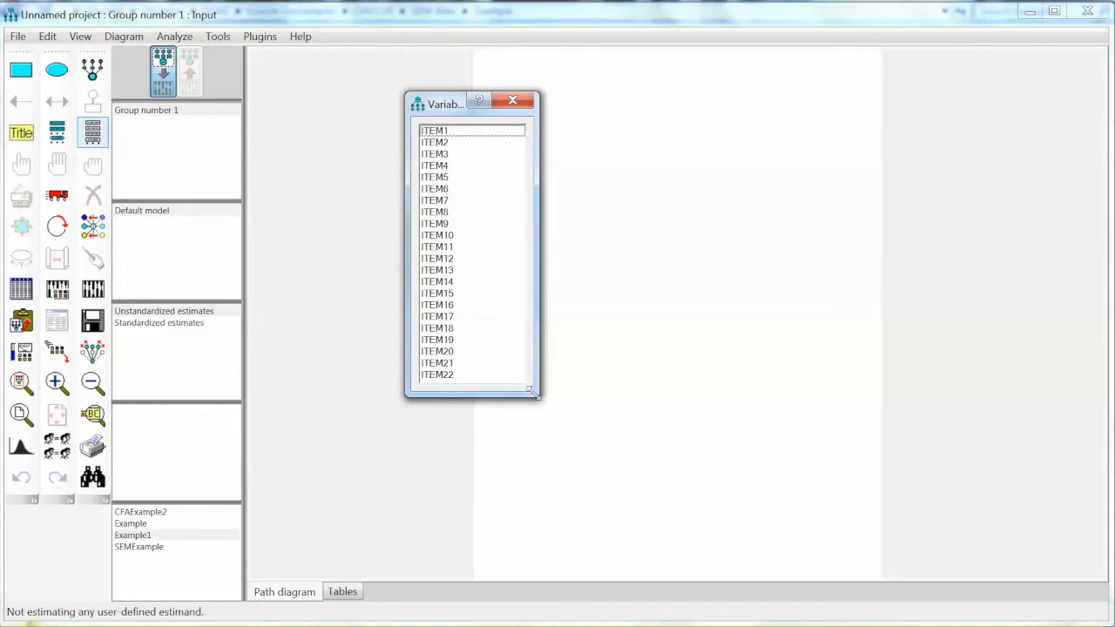
click(512, 101)
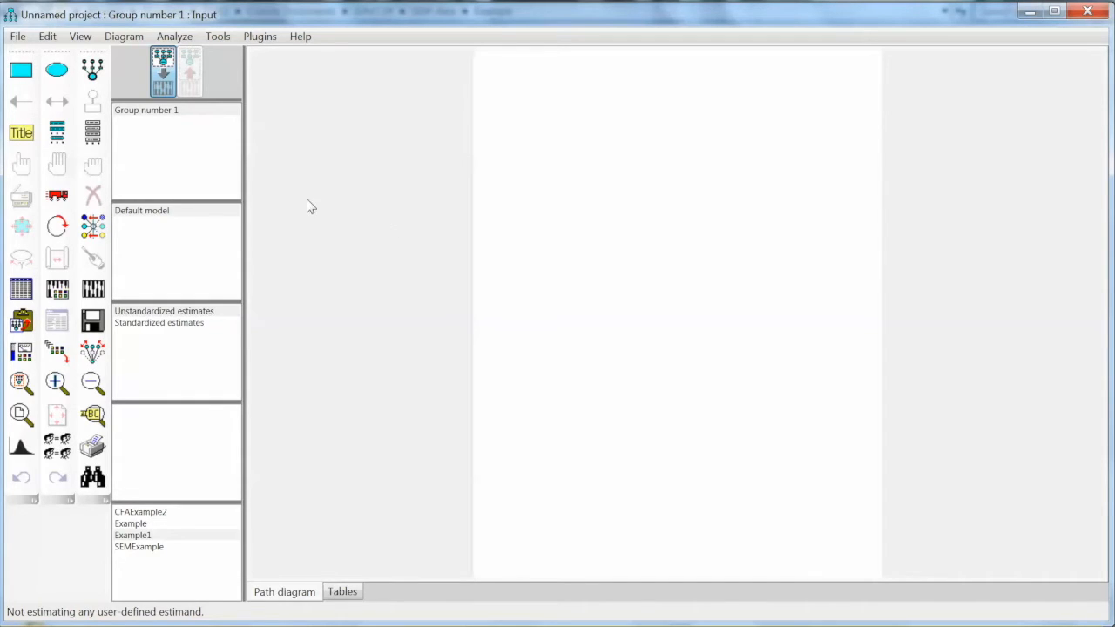
Draw the first latent factor ellipse near the top of the page
click(94, 75)
click(95, 76)
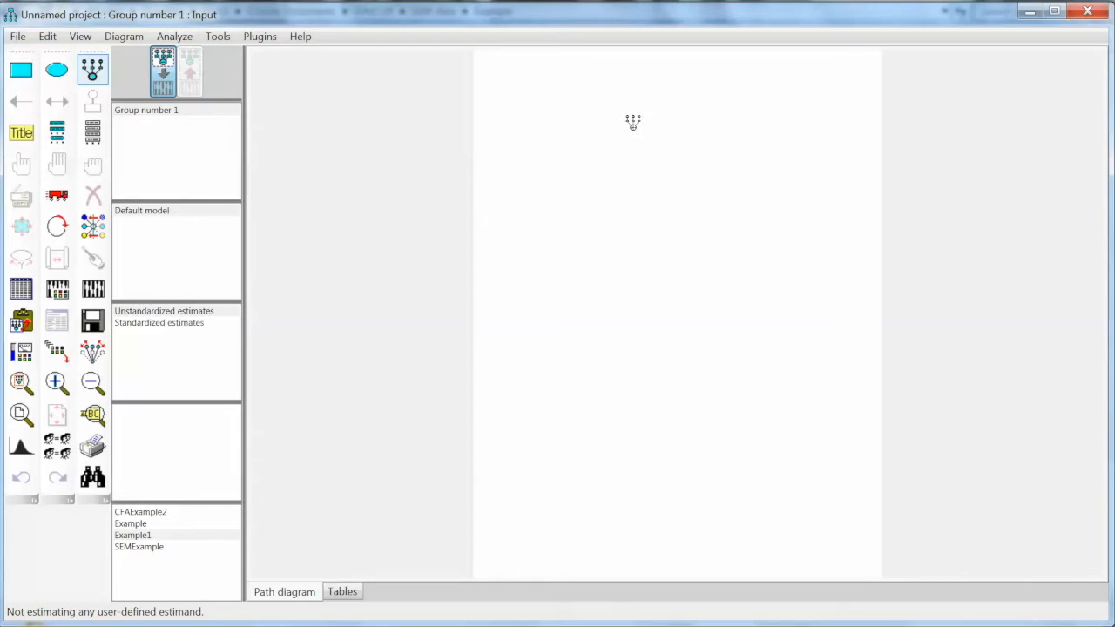
drag(634, 123, 702, 155)
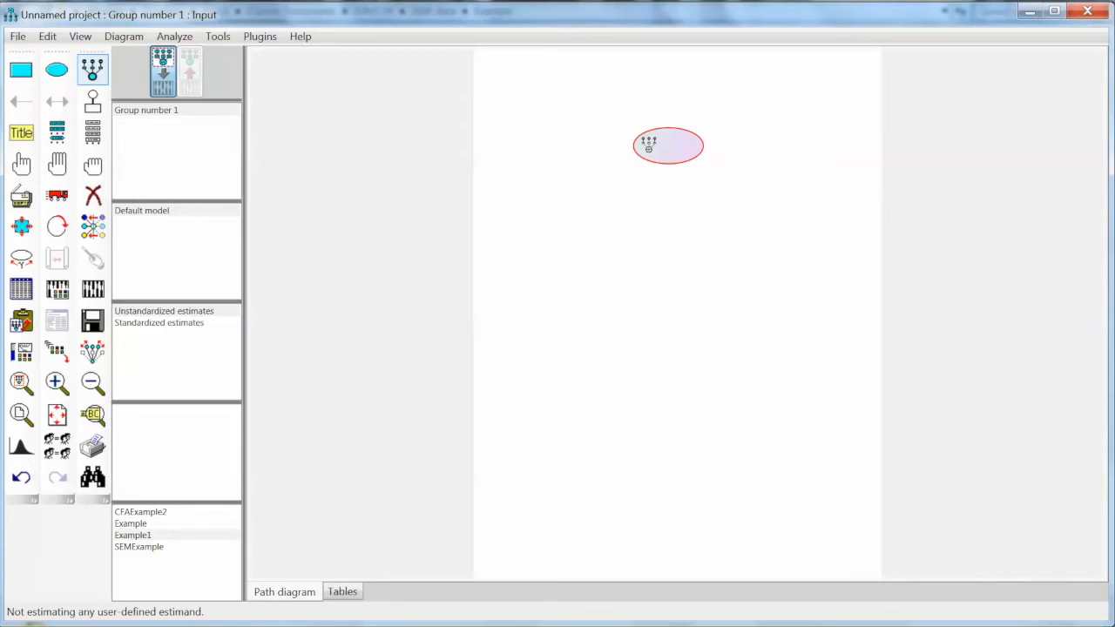
Add nine indicator boxes with error circles to the first factor
click(648, 146)
click(648, 145)
click(648, 145)
click(648, 145)
click(648, 145)
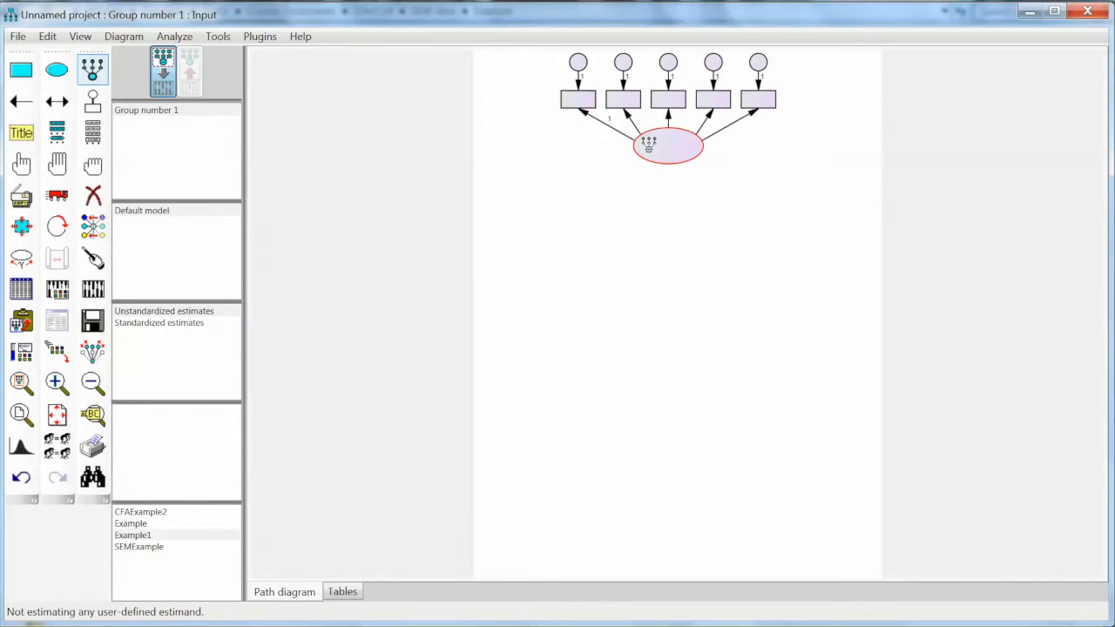
click(649, 146)
click(648, 145)
click(648, 145)
click(648, 145)
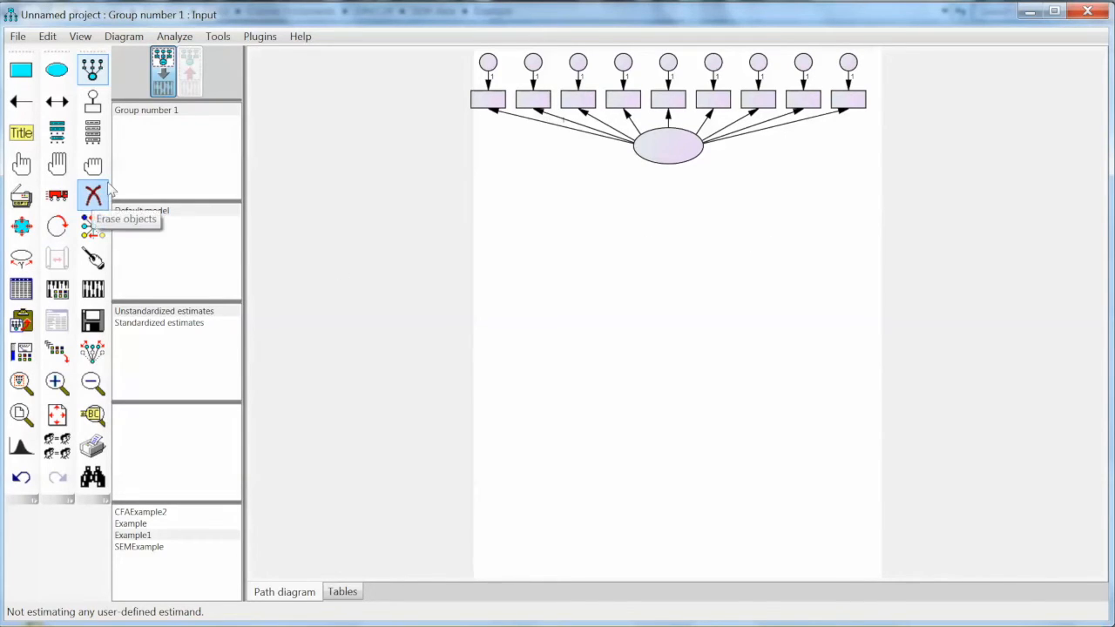
Rotate the first factor's nine indicators three quarter-turns onto its left side
click(58, 228)
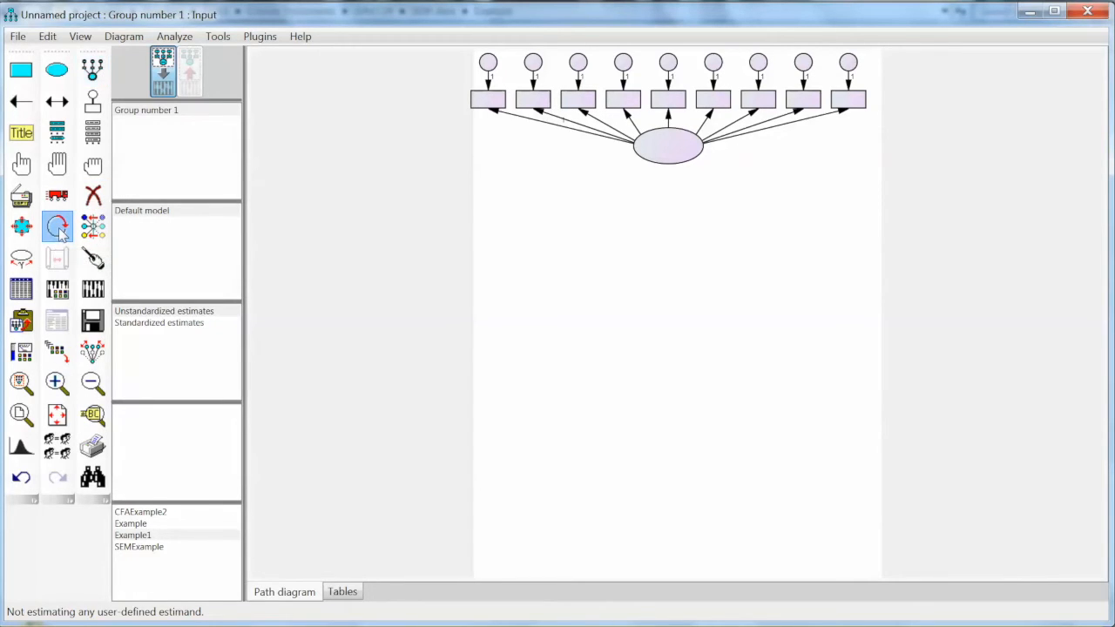
click(664, 155)
click(664, 155)
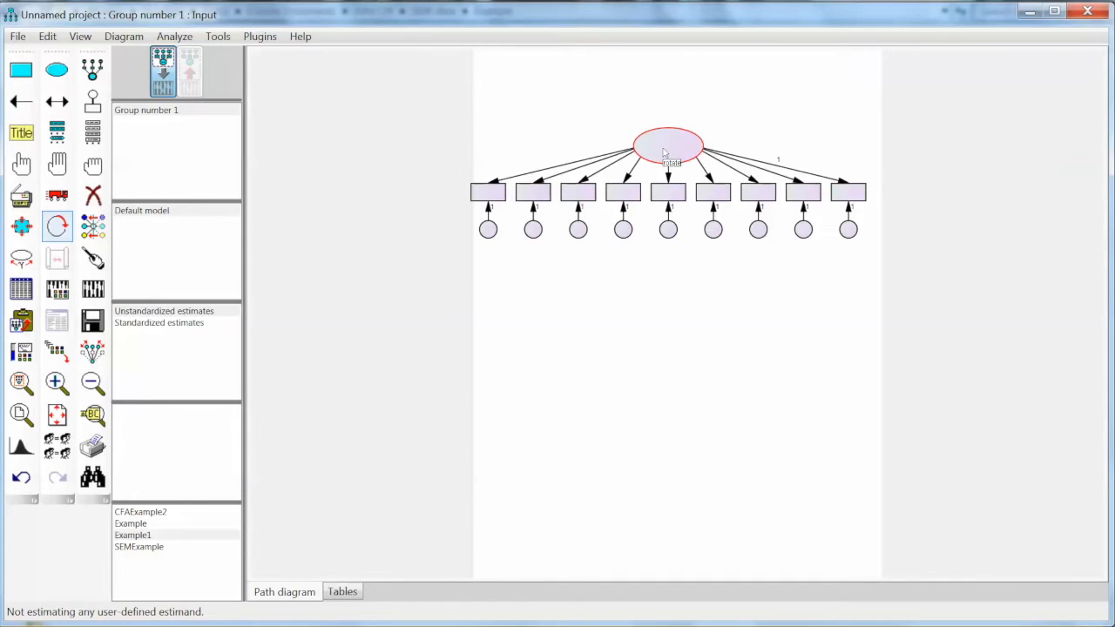
click(664, 154)
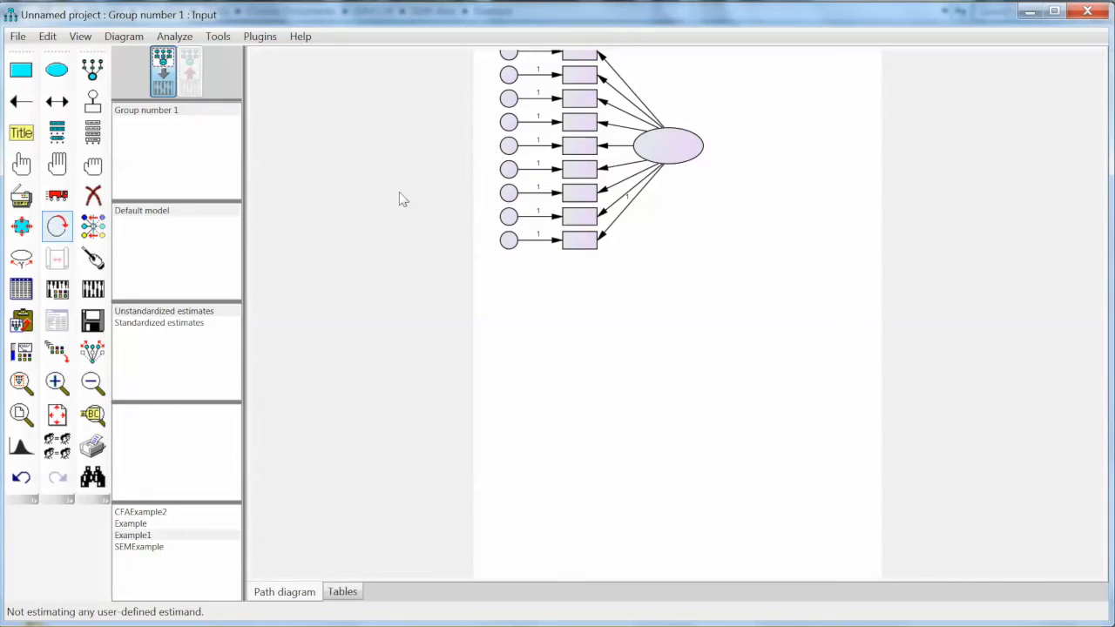
click(102, 74)
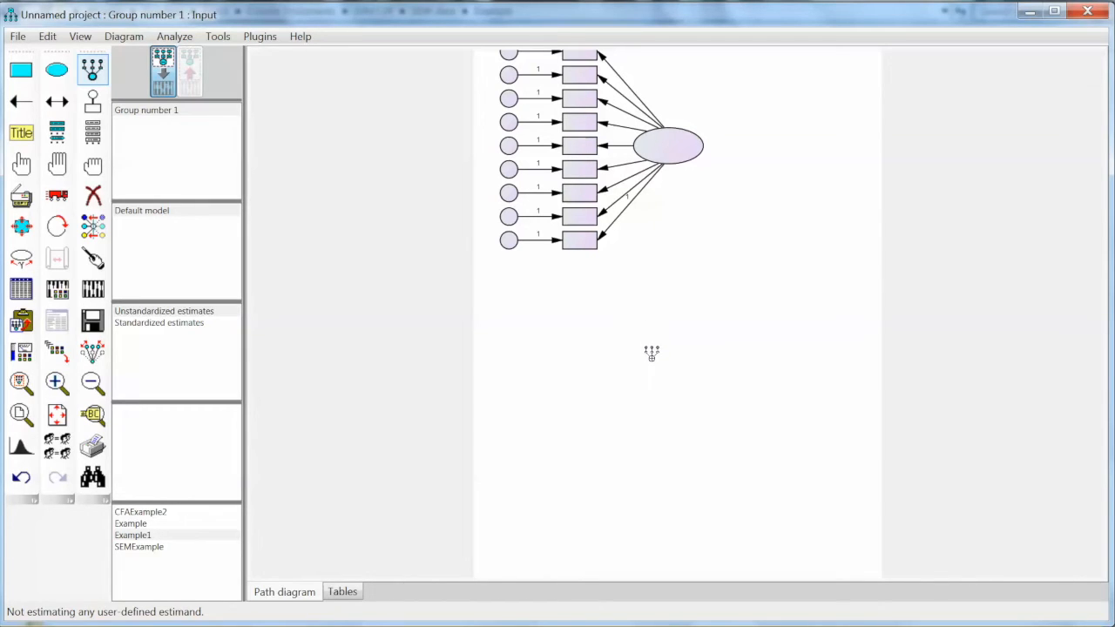
Draw a second factor ellipse below the first, add its indicators, and rotate them sideways
drag(649, 357, 723, 387)
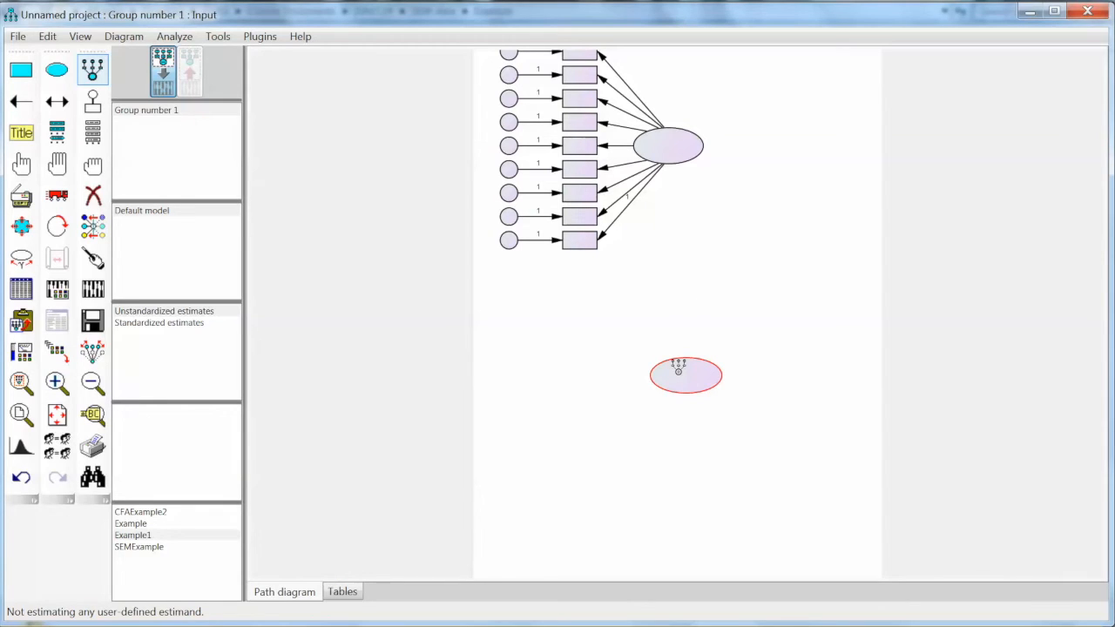
click(678, 366)
click(679, 367)
click(678, 366)
click(678, 367)
click(679, 367)
click(57, 226)
click(693, 386)
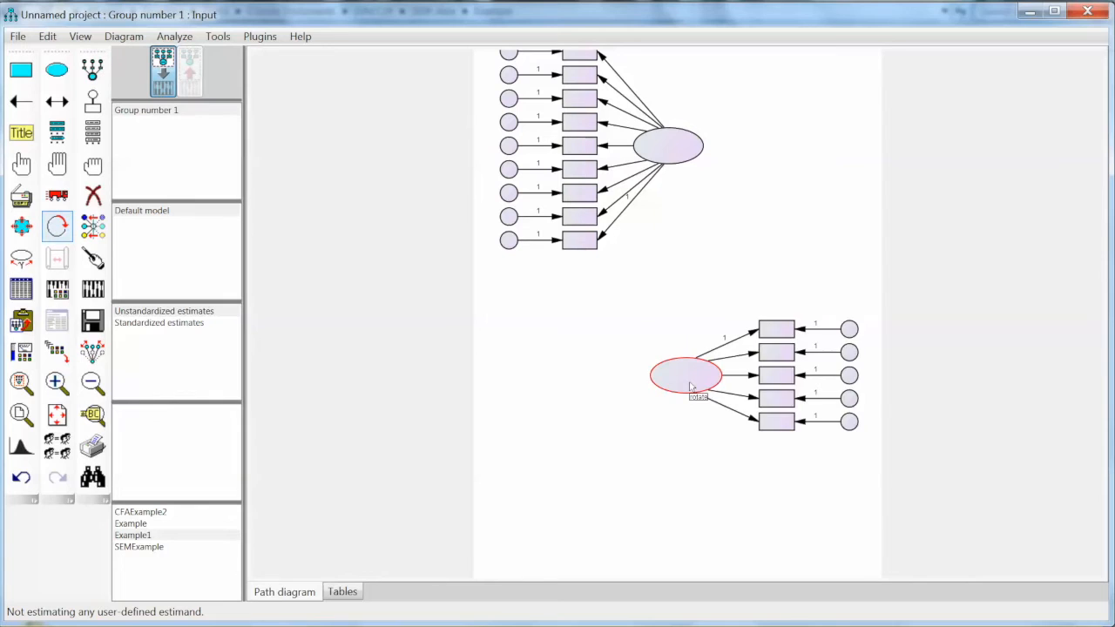
click(690, 386)
click(690, 386)
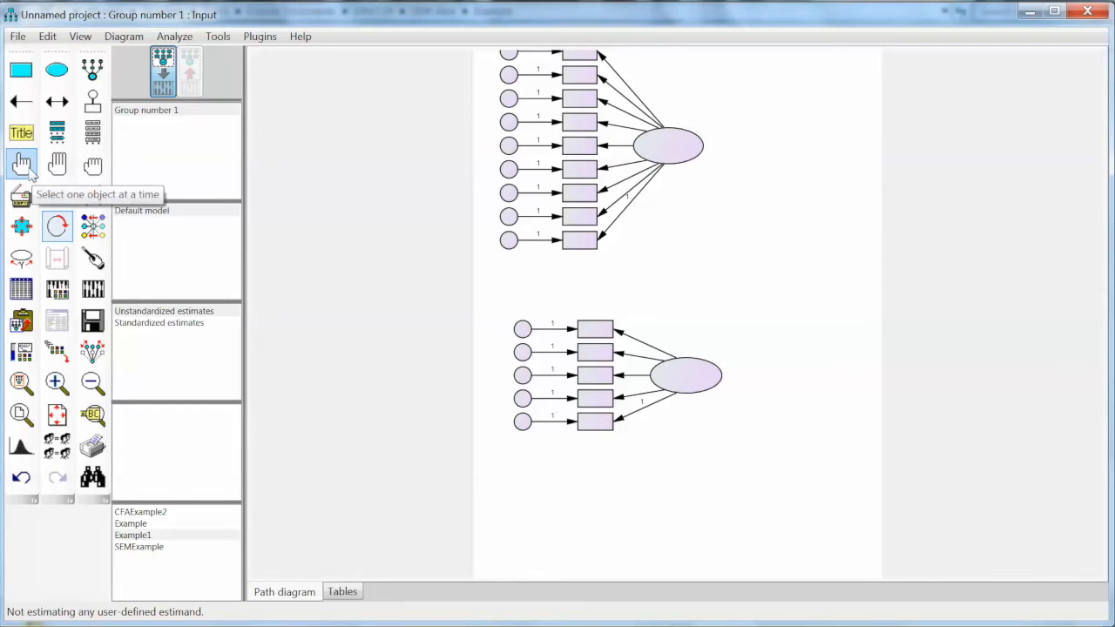
Select the second factor's five error circles and five indicator boxes
click(56, 166)
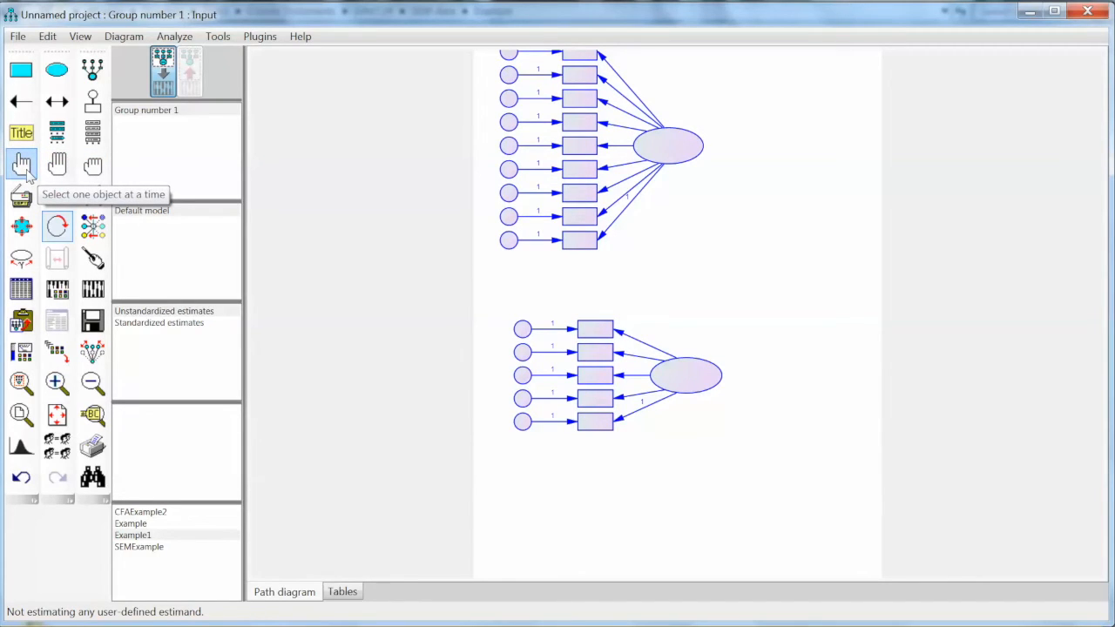
click(92, 166)
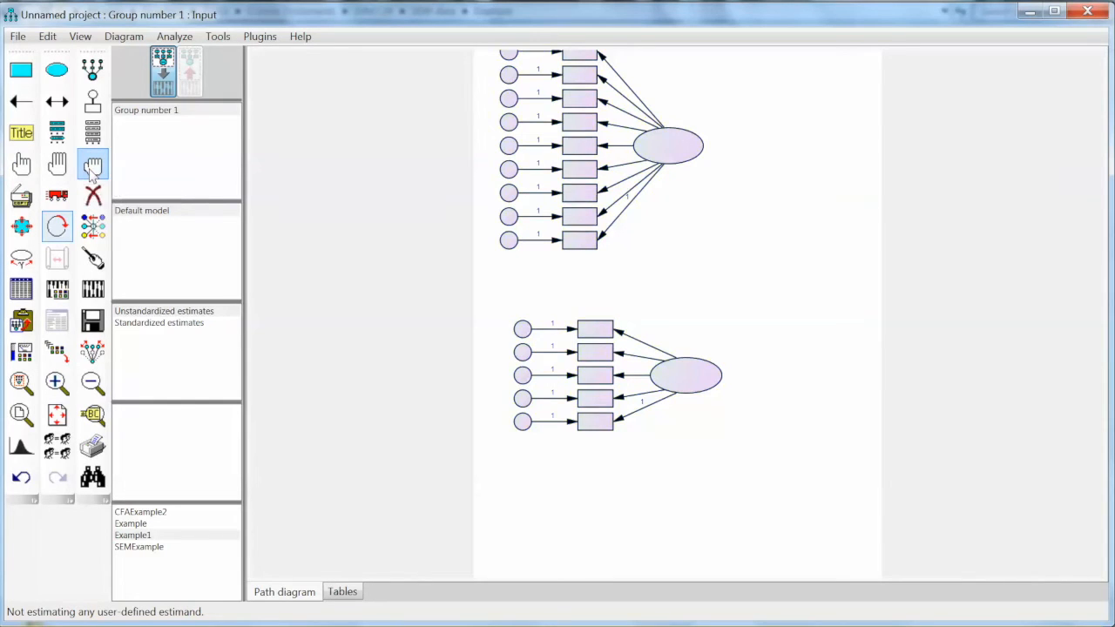
click(24, 167)
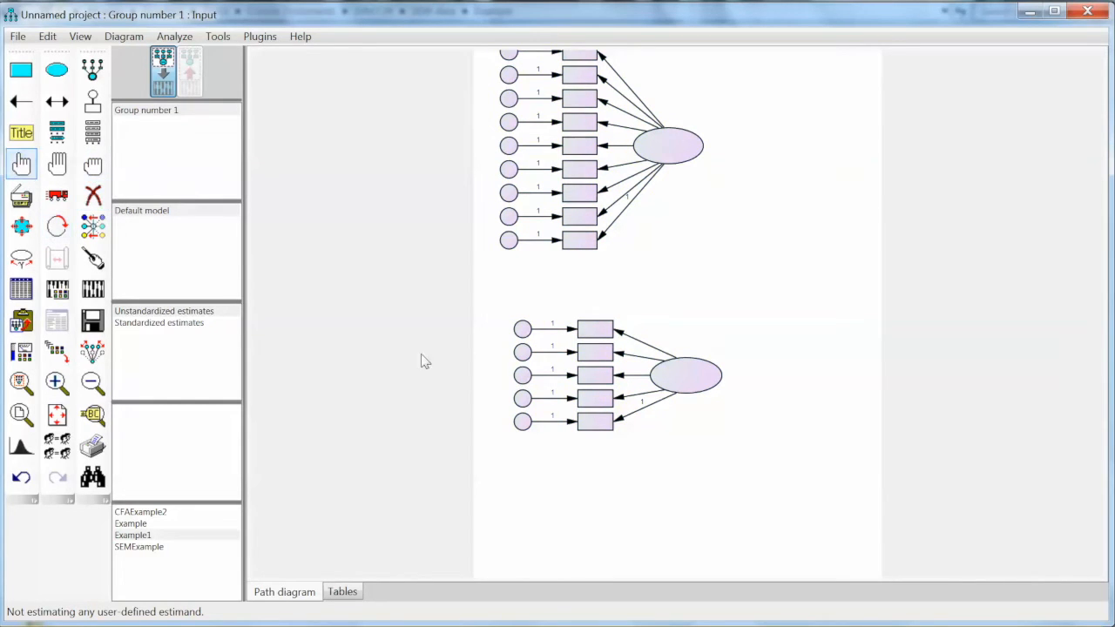
click(523, 329)
click(522, 351)
click(523, 376)
click(522, 398)
click(523, 423)
click(591, 425)
click(589, 399)
click(589, 376)
click(592, 347)
click(595, 329)
Move the second factor's group up beneath the first, then draw a third ellipse near the bottom
click(57, 199)
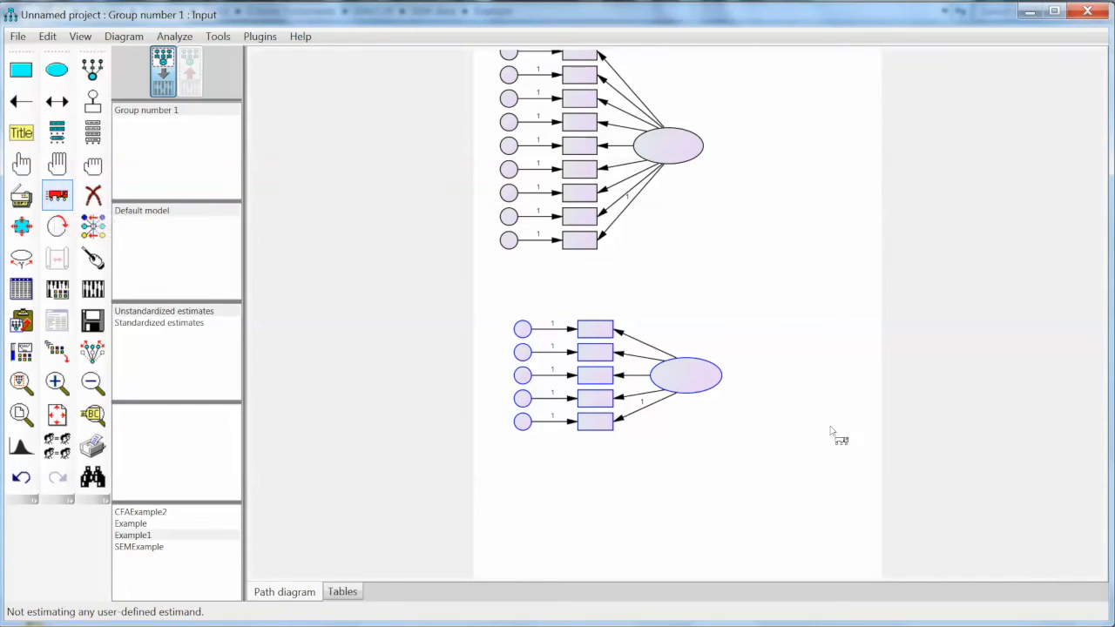
drag(684, 386, 669, 328)
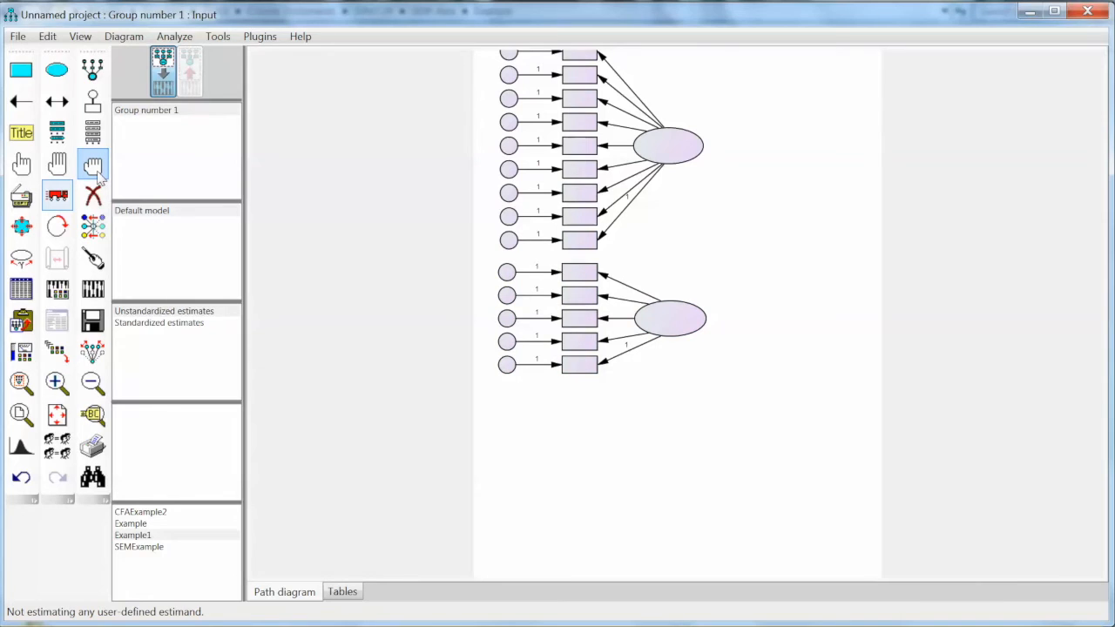
click(92, 68)
drag(653, 466, 728, 498)
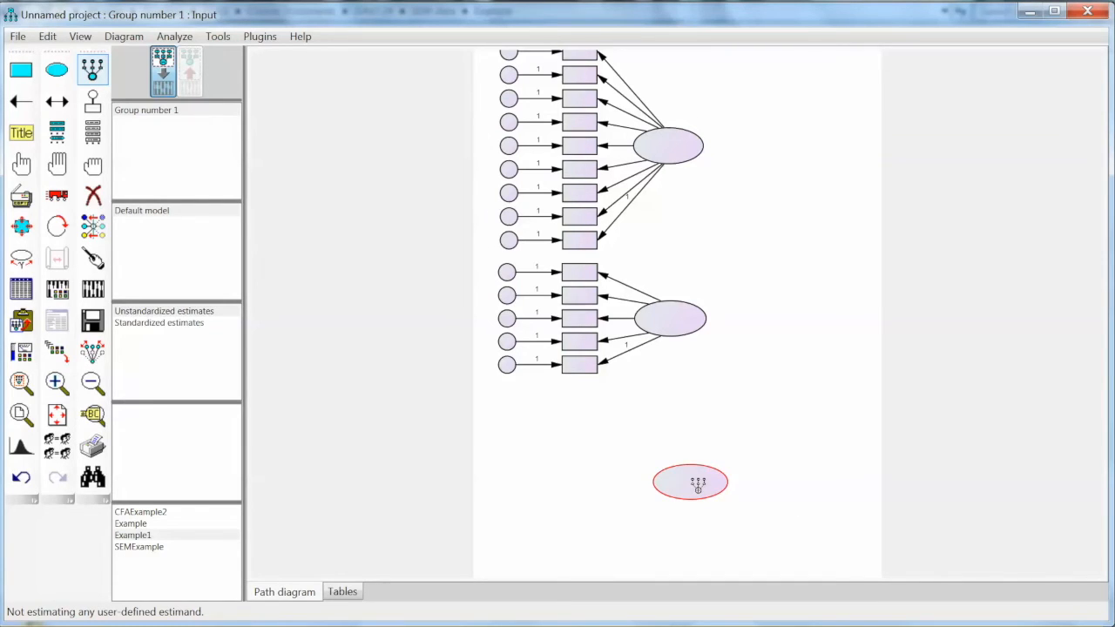
Add eight indicator boxes with error circles to the third factor
click(689, 479)
click(689, 479)
click(689, 479)
click(688, 480)
click(688, 479)
click(689, 479)
click(688, 478)
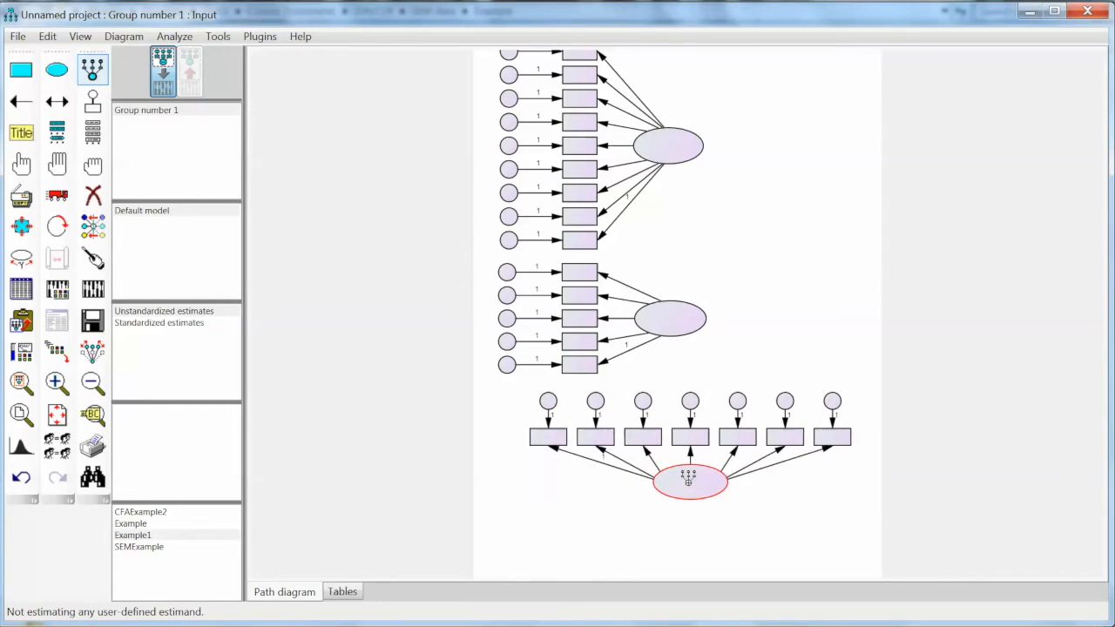
click(688, 477)
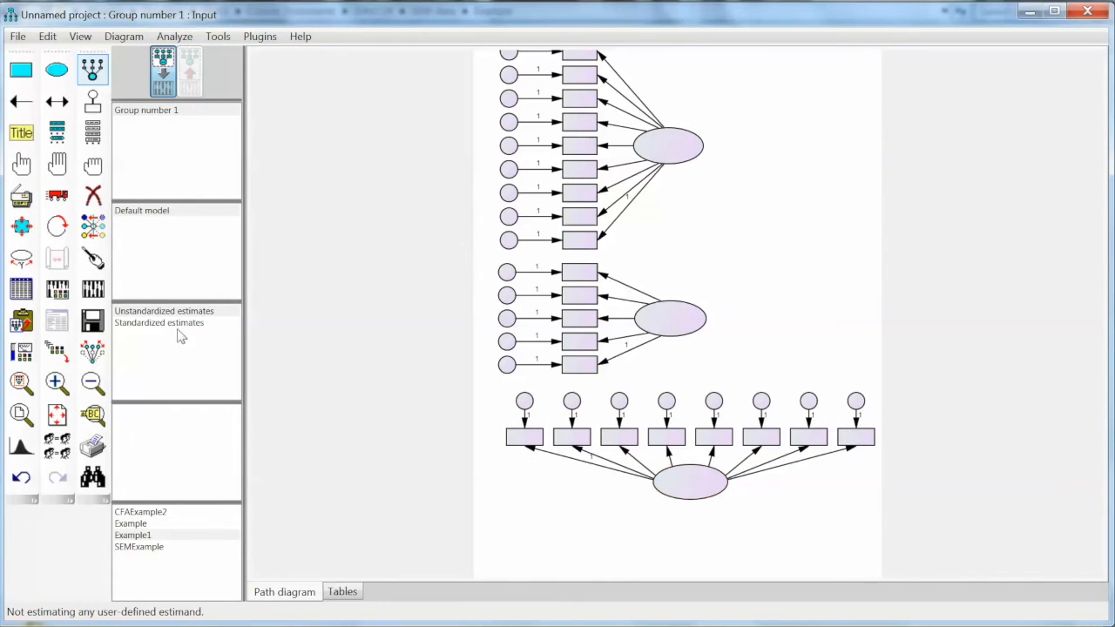
click(57, 226)
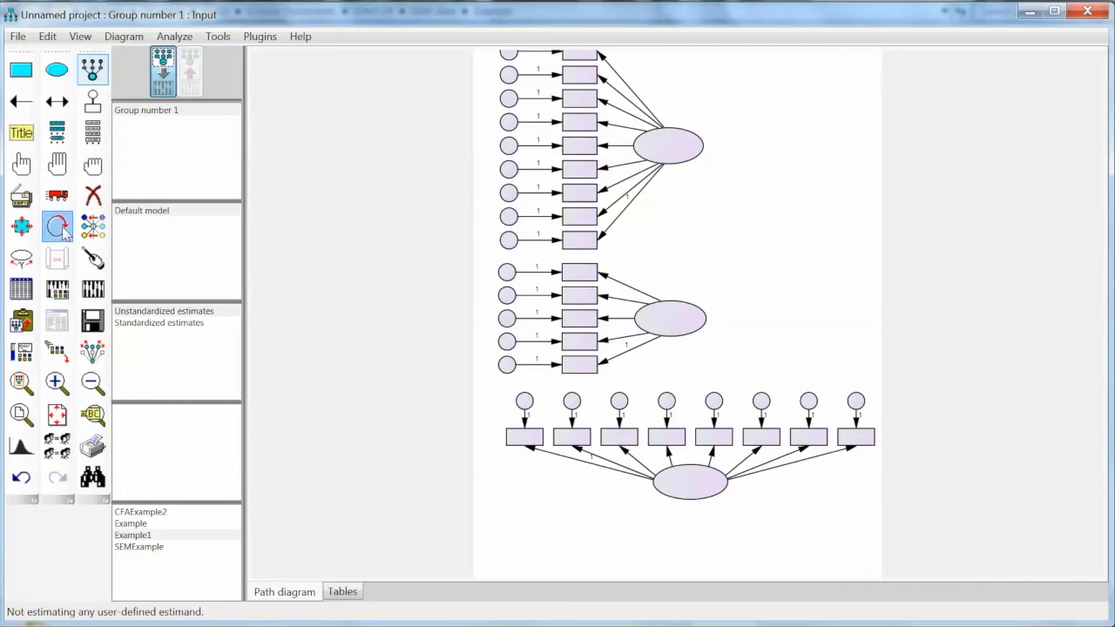
Rotate the bottom factor's indicators to its left and shift the group up into alignment
click(687, 485)
click(687, 484)
click(686, 484)
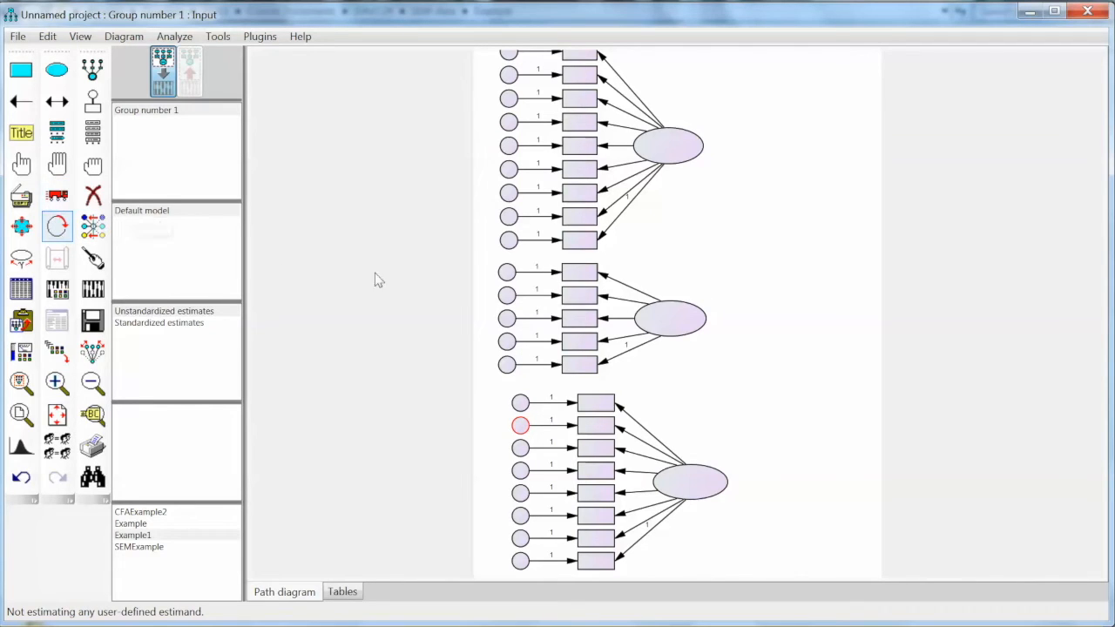
click(57, 195)
drag(704, 483, 683, 473)
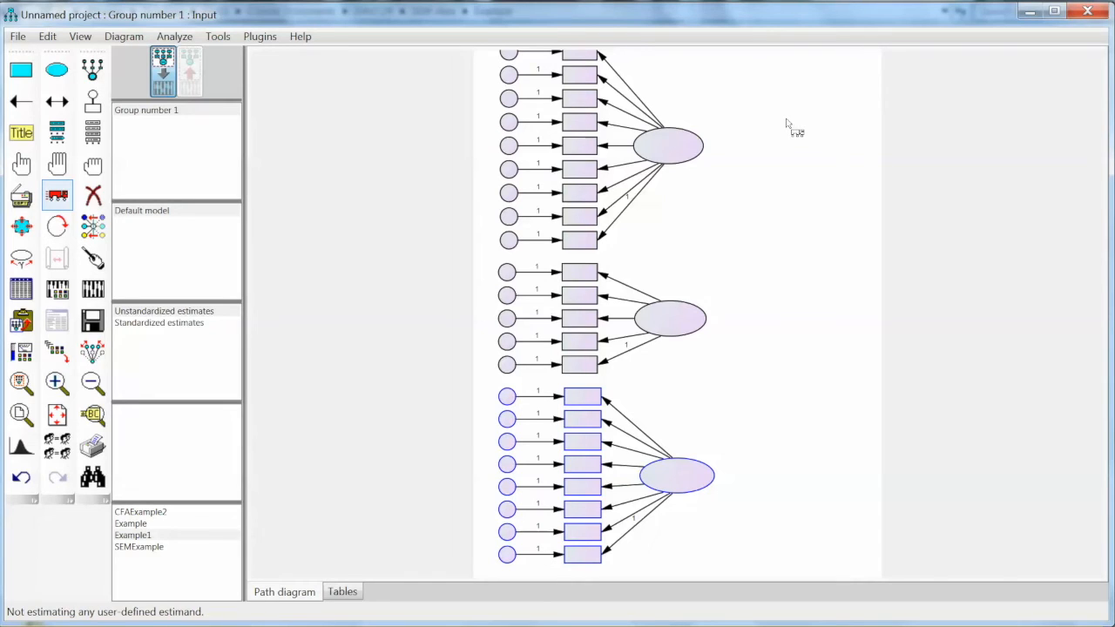
Resize the path diagram so all three factors fit on one page
click(57, 417)
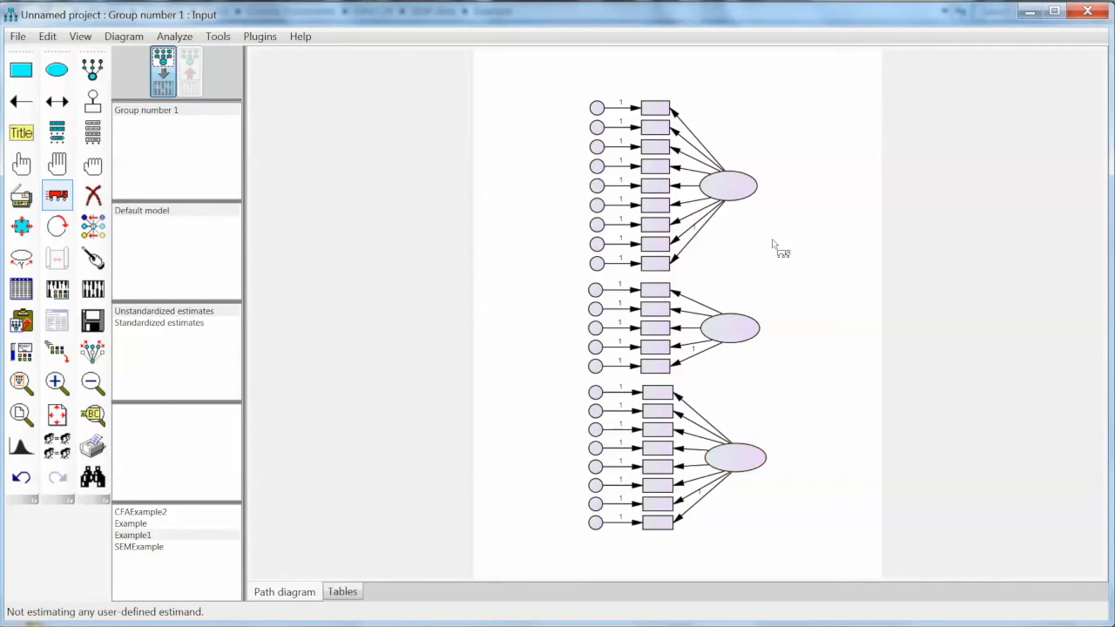
click(57, 101)
Draw covariance arrows linking top–middle, middle–bottom and top–bottom factors
drag(739, 197, 751, 319)
drag(749, 324, 752, 326)
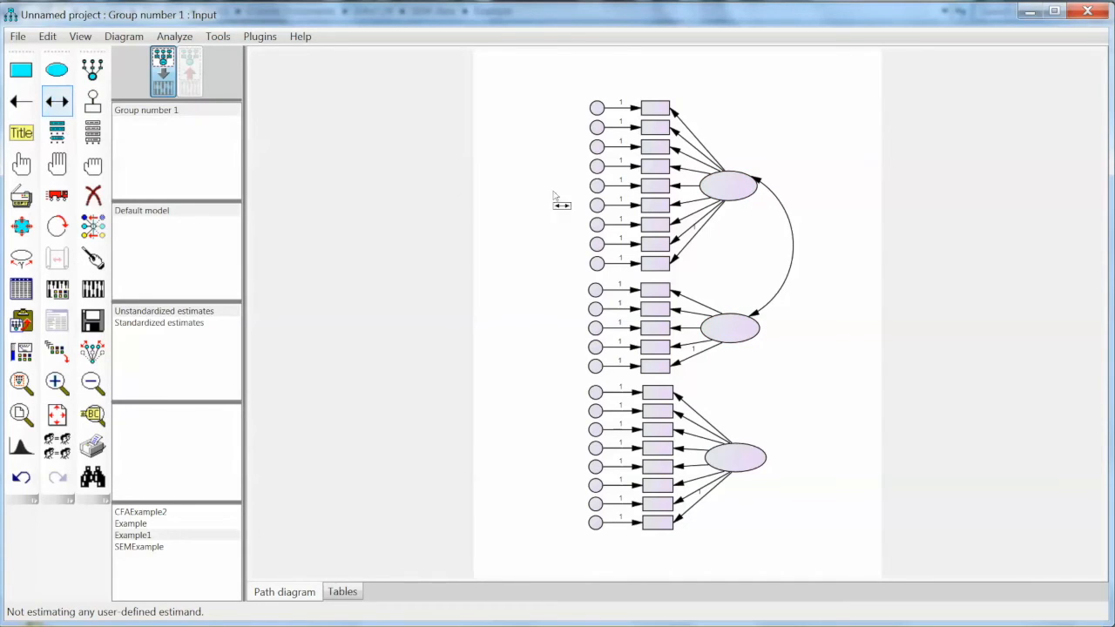
drag(753, 331, 769, 468)
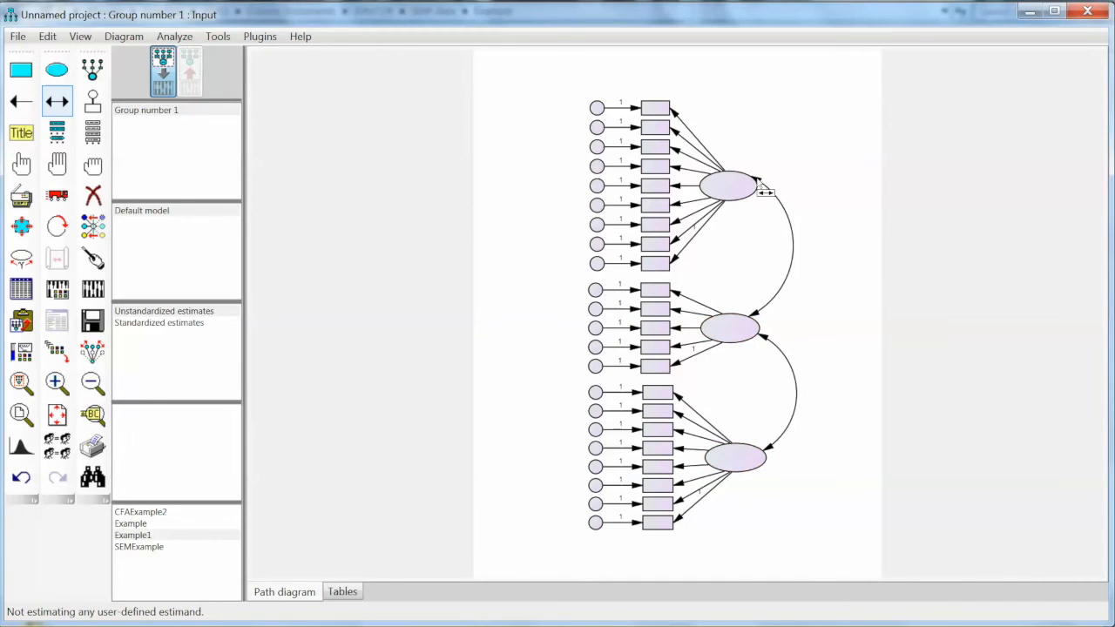
drag(754, 188, 756, 468)
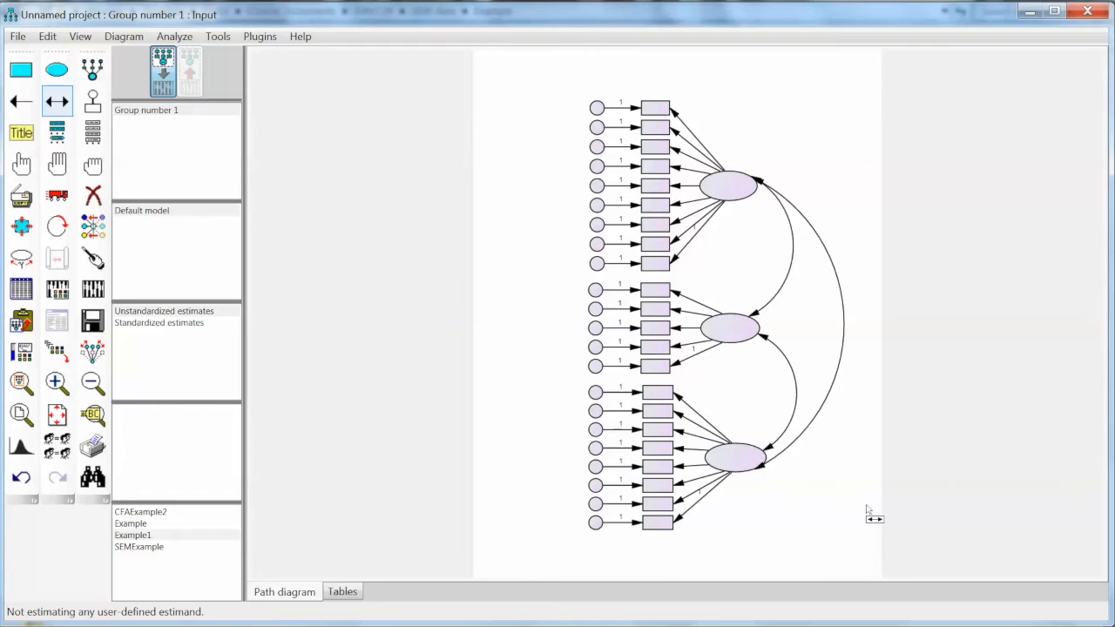
Drag ITEM1, ITEM2 and ITEM3 from the variables list onto the top factor's first three boxes
click(92, 133)
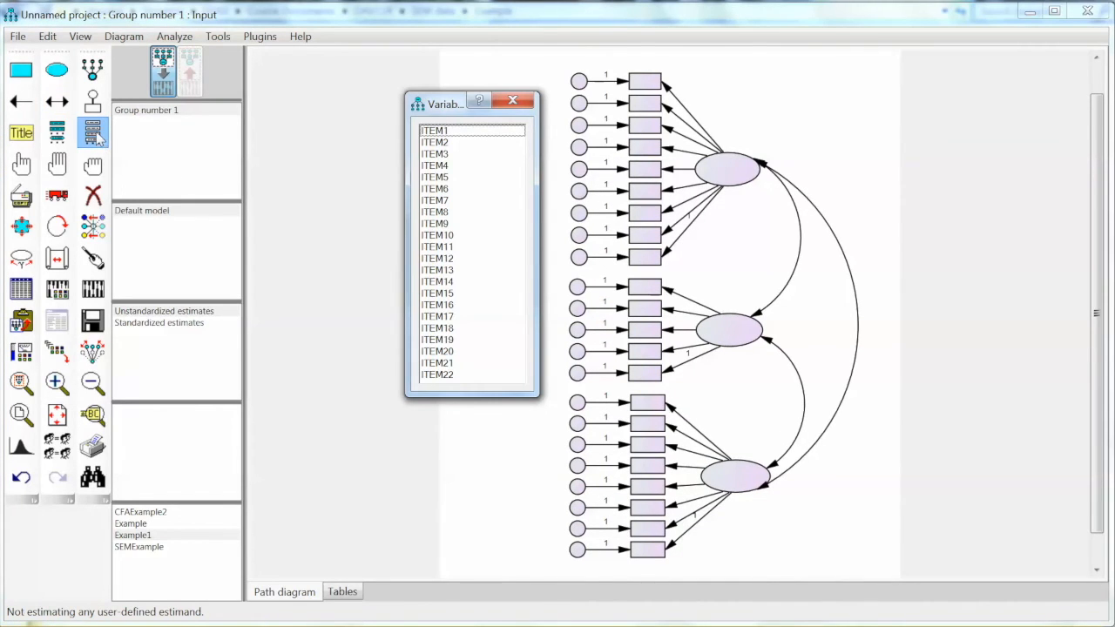
drag(446, 106, 390, 113)
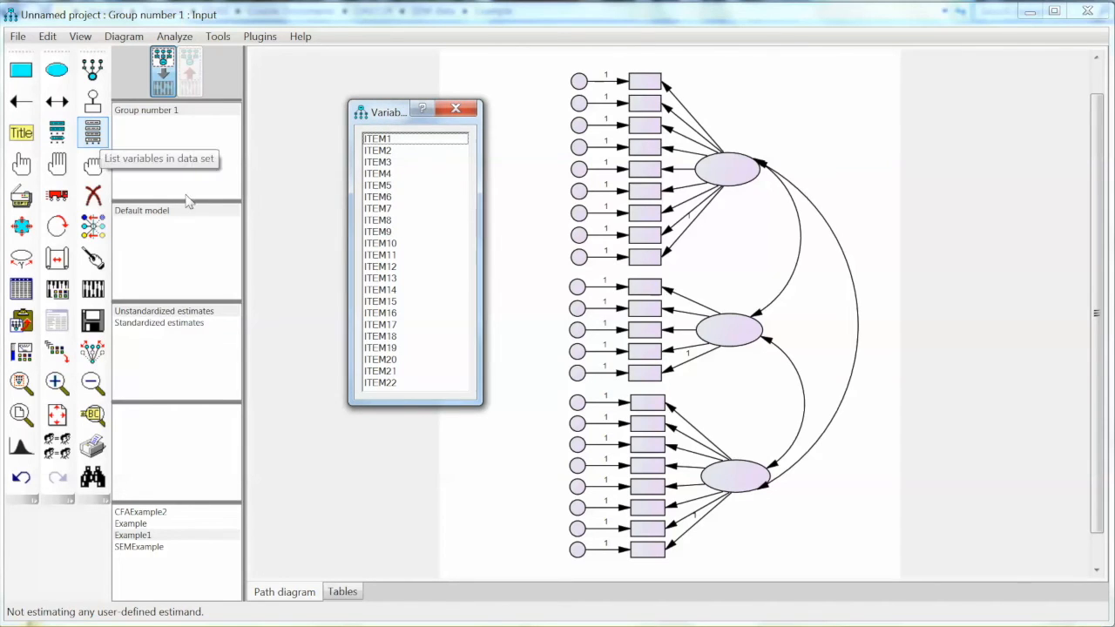
click(383, 140)
drag(640, 105, 644, 82)
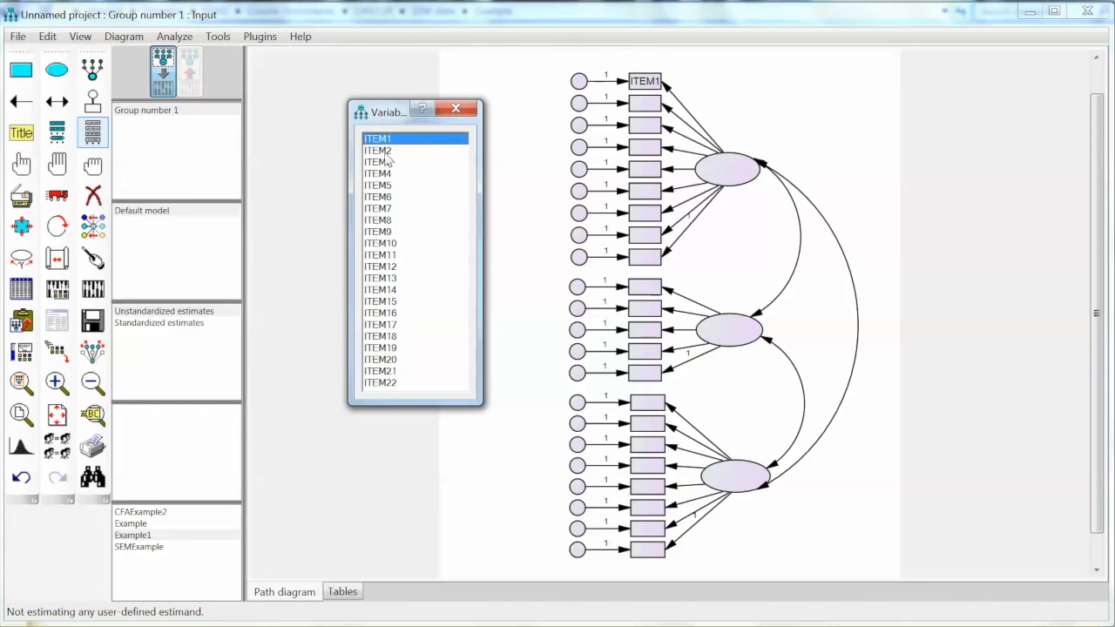
drag(384, 152, 649, 112)
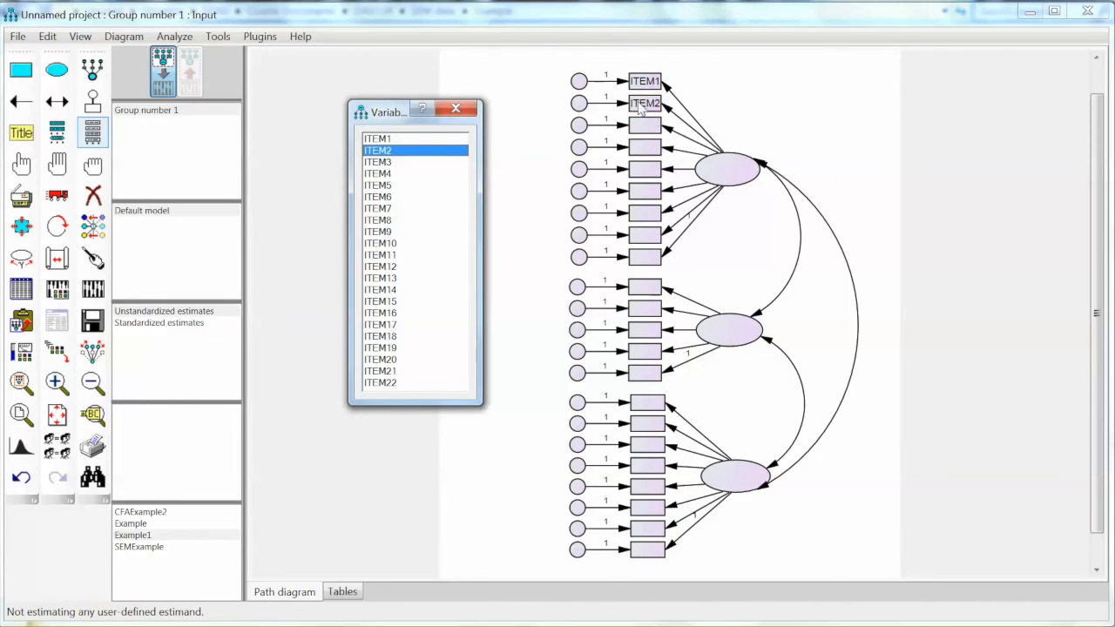
drag(383, 164, 644, 129)
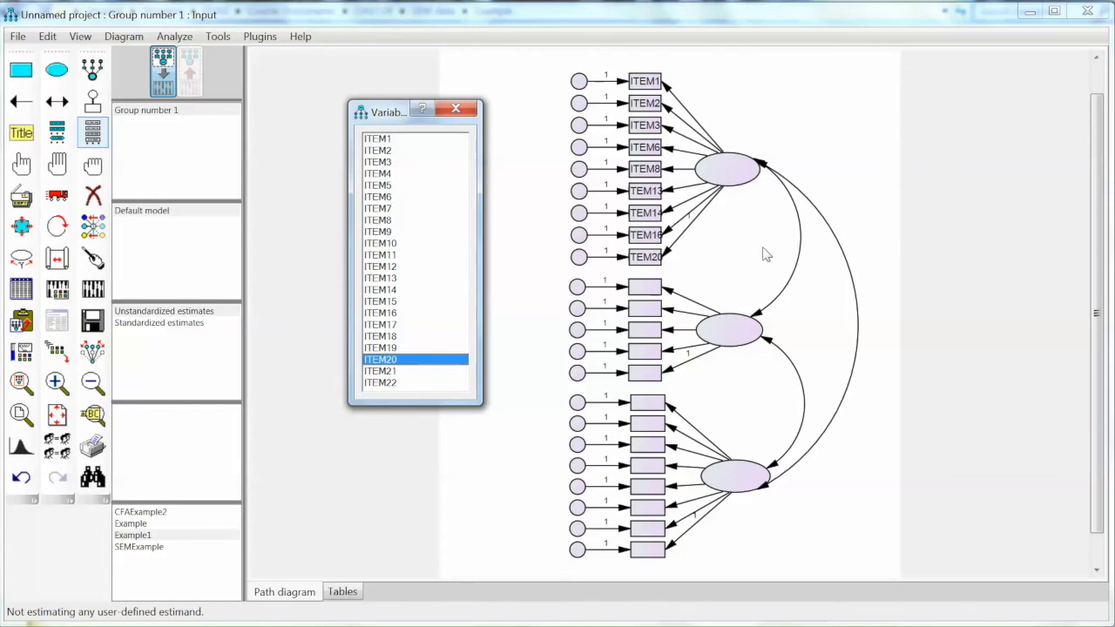
click(456, 110)
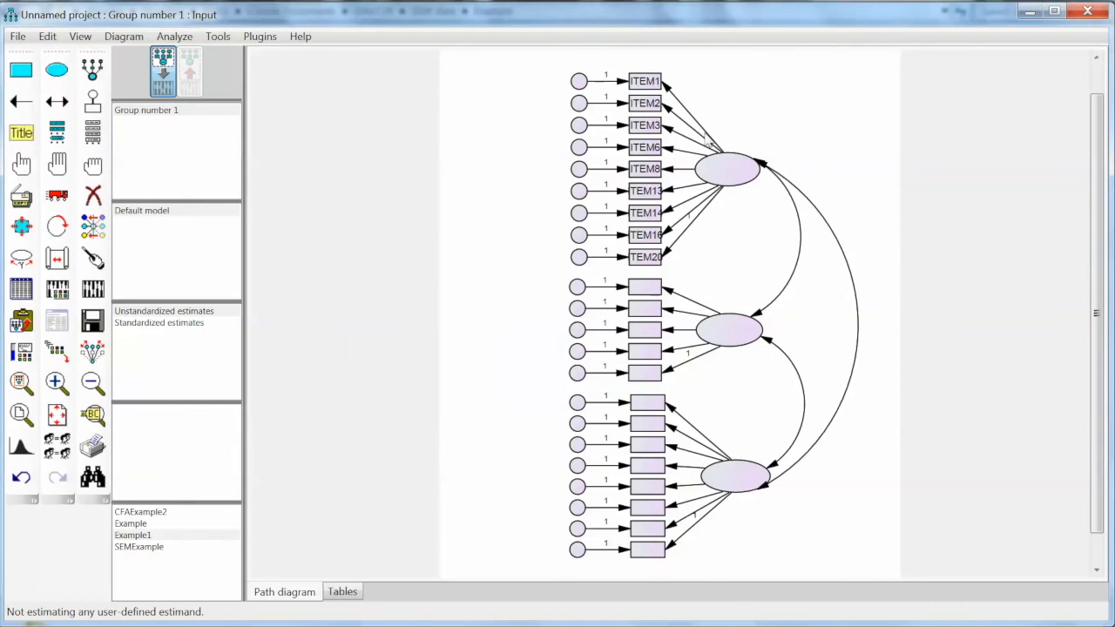
Reduce the ITEM1 box's label text to font size 12 in Object Properties
double_click(647, 86)
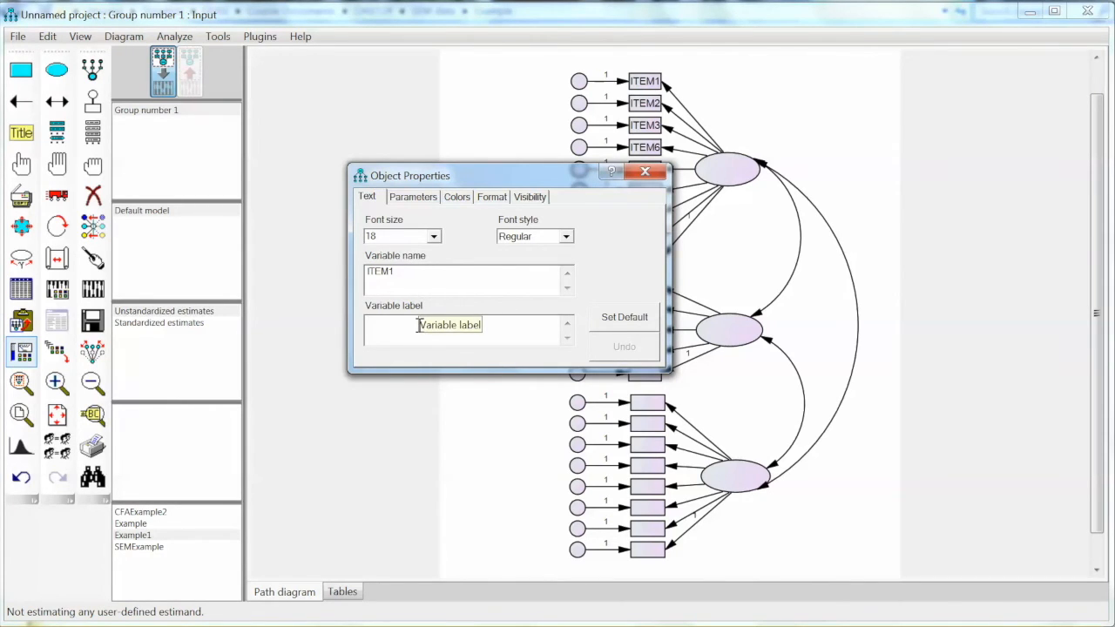
click(433, 236)
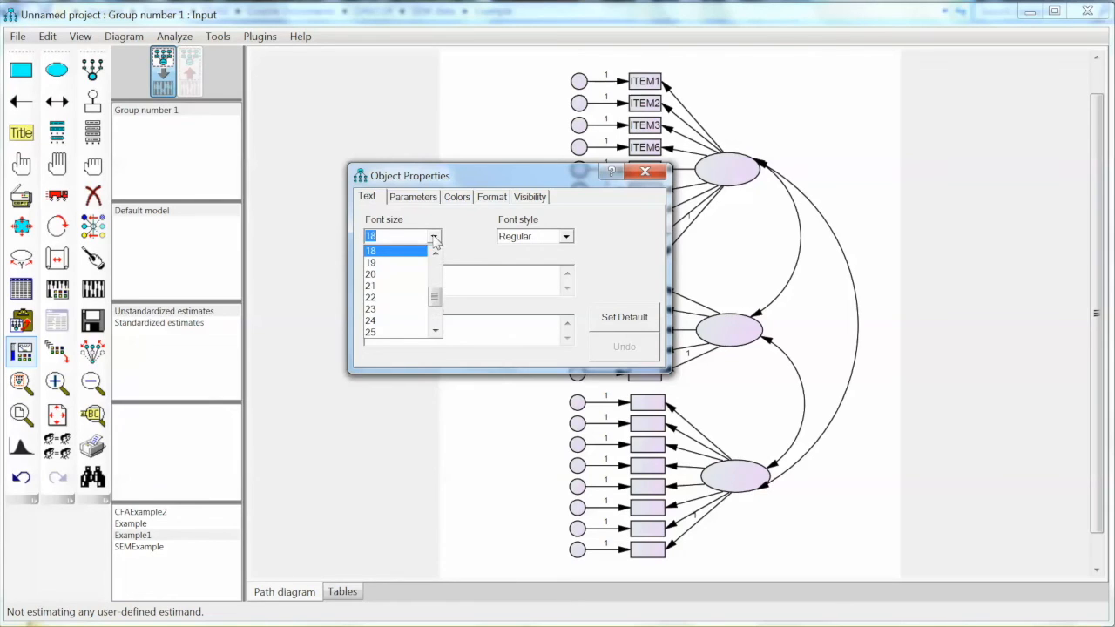
click(437, 264)
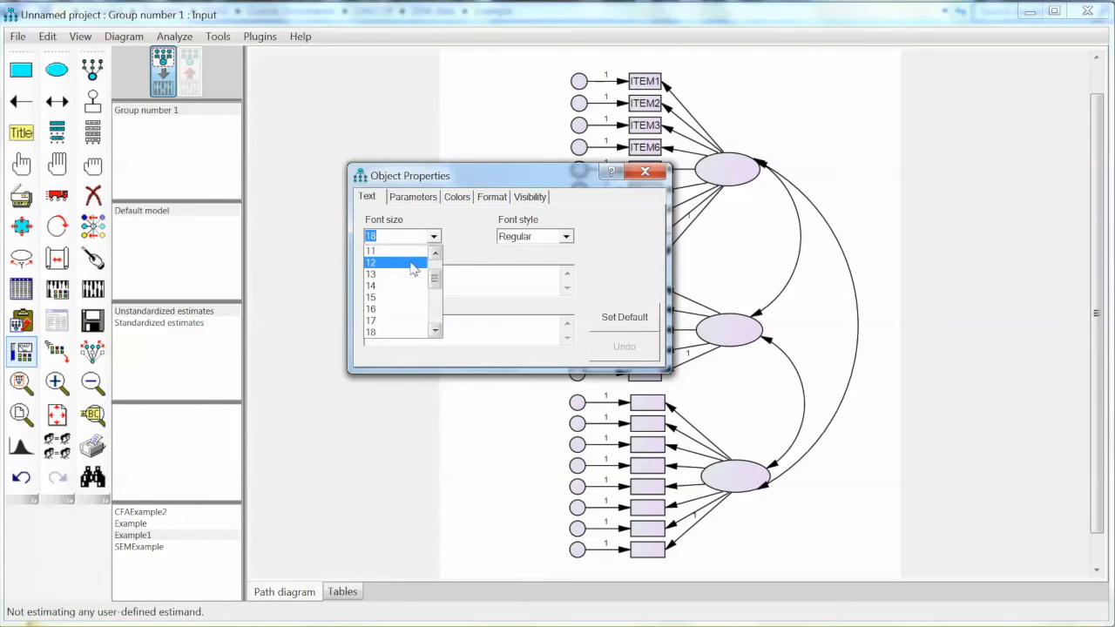
click(411, 263)
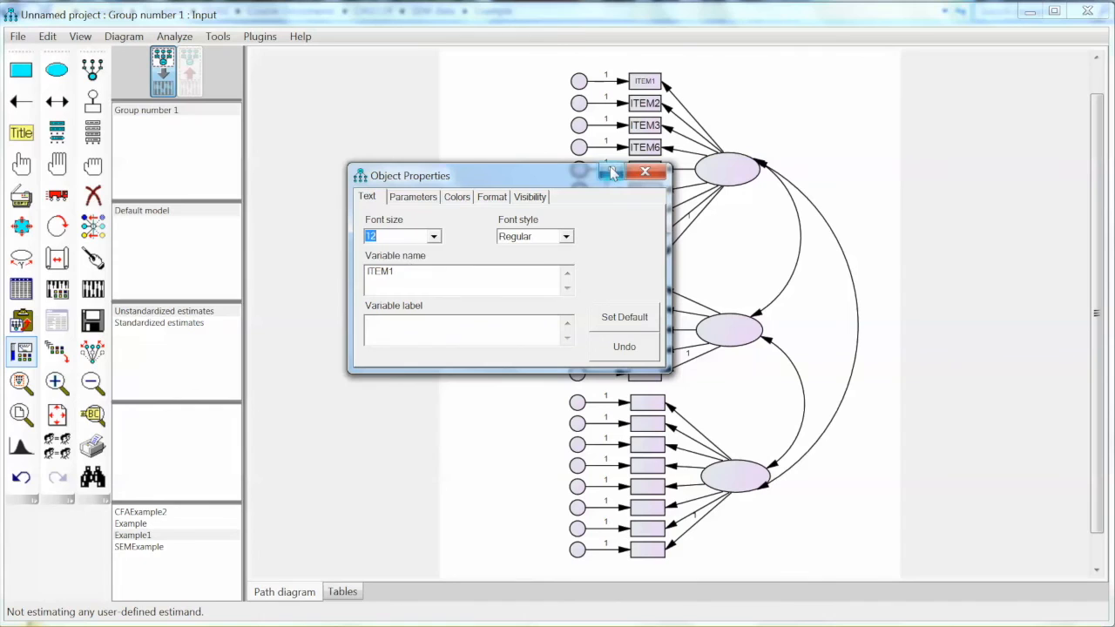
drag(563, 173, 466, 132)
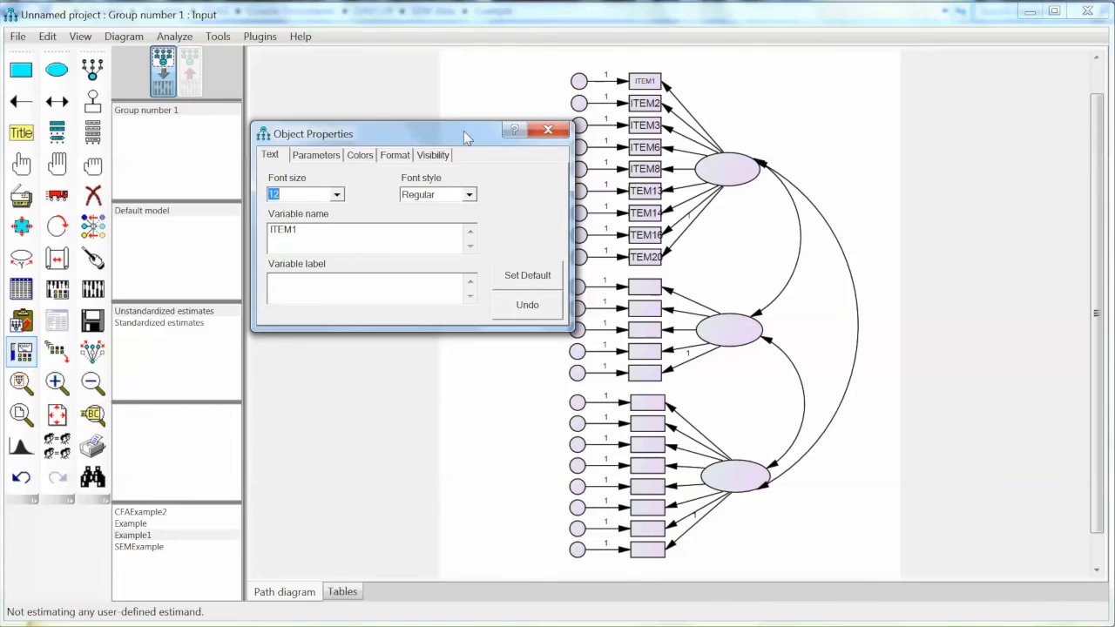
click(546, 131)
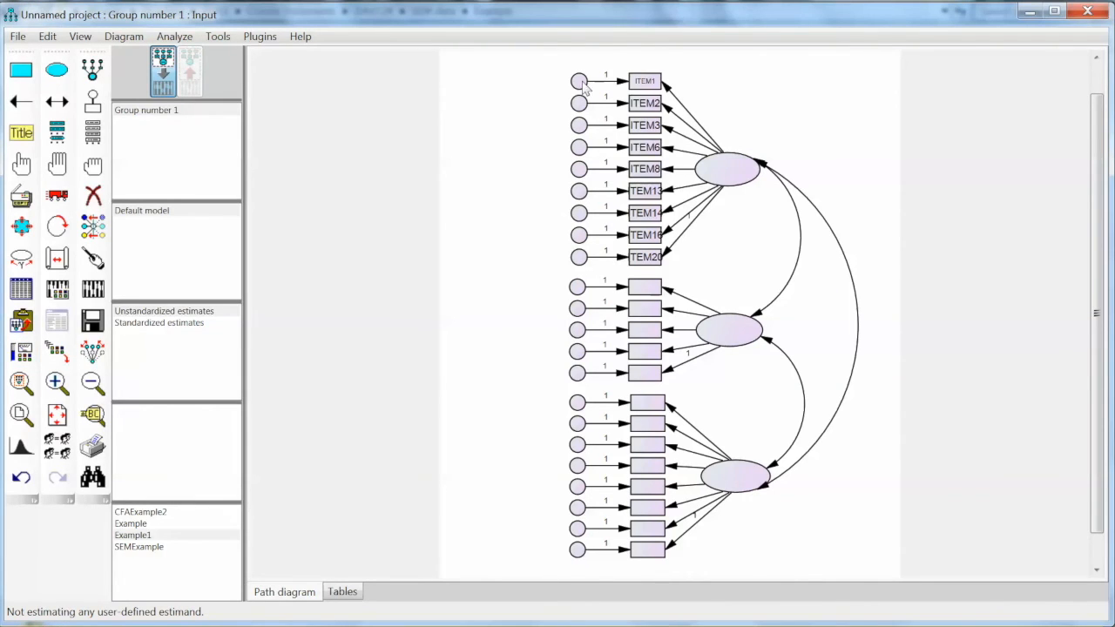
Name the error circles of ITEM1 and ITEM2 as e1 and e2
double_click(582, 83)
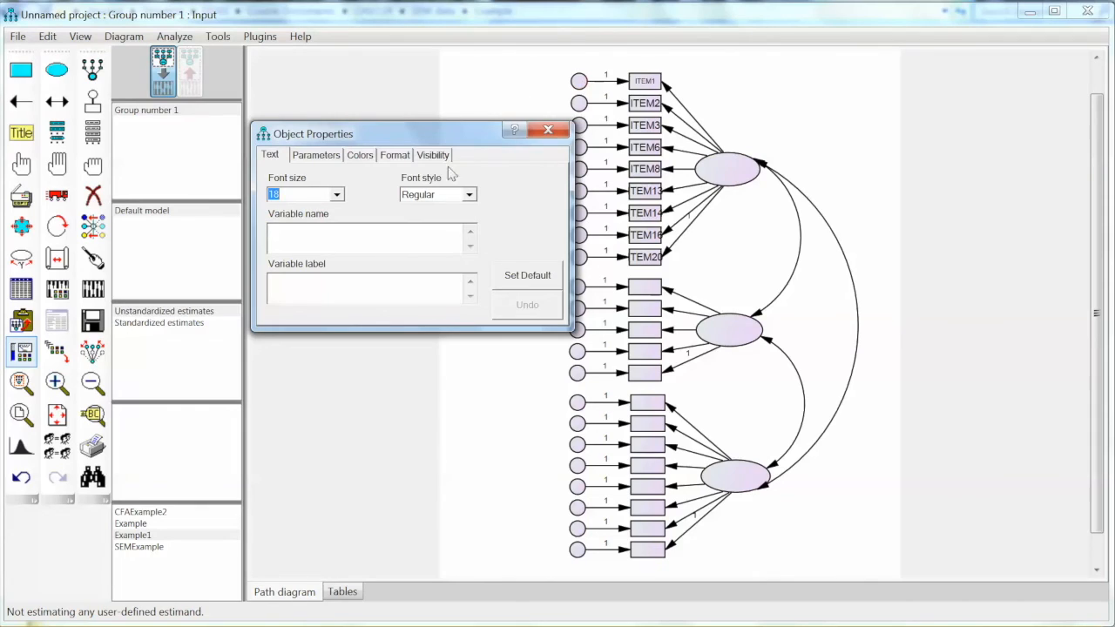
text(e1)
drag(454, 131, 411, 120)
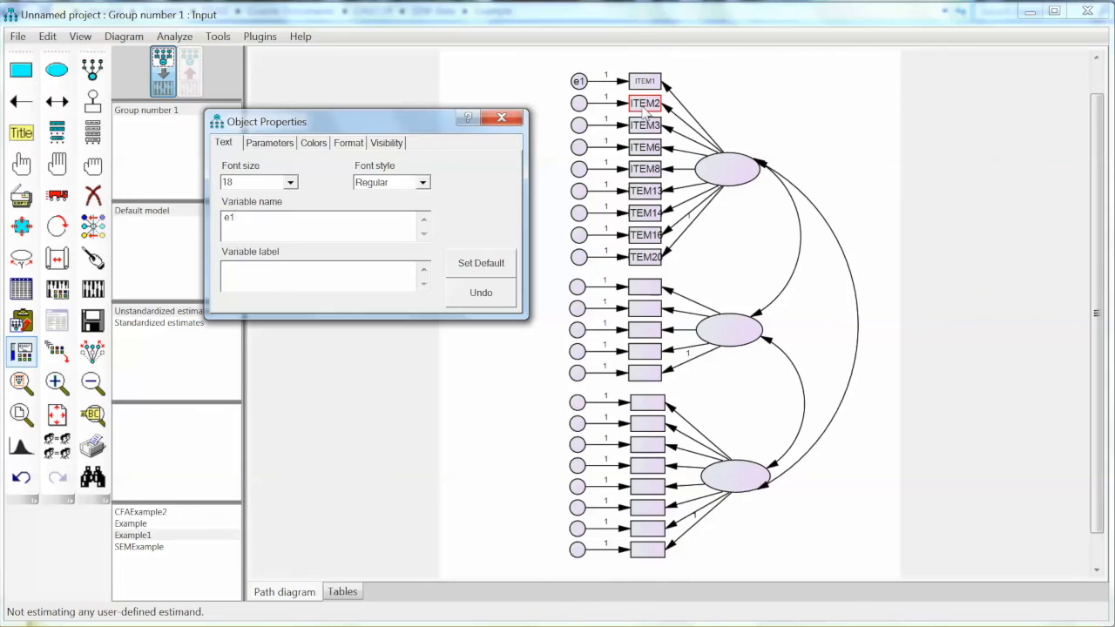
click(579, 103)
text(e2)
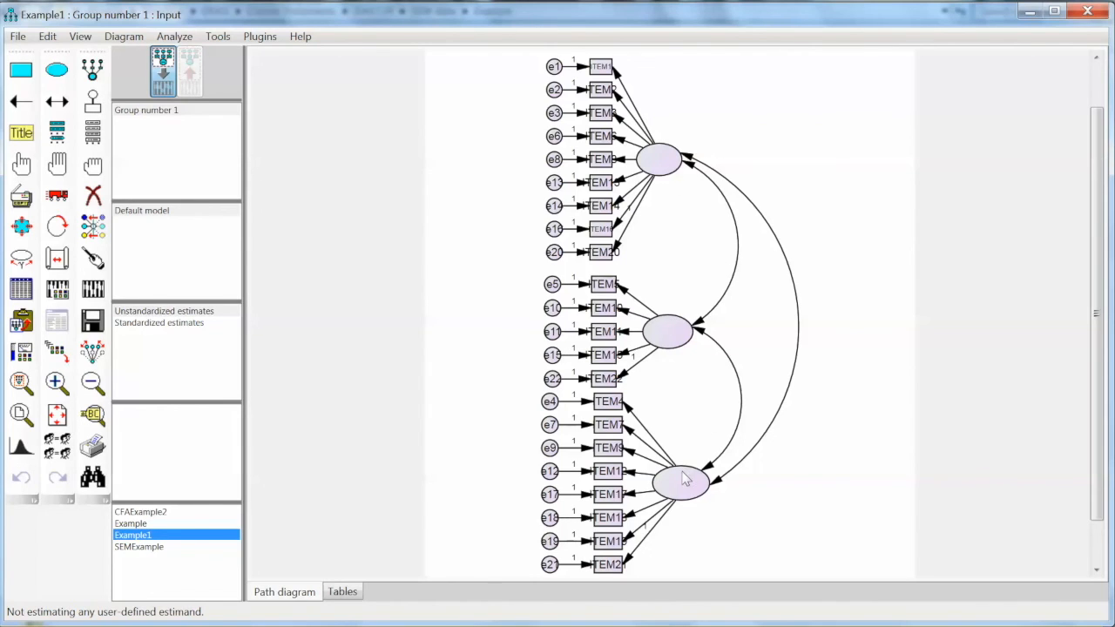
Add F1 on a new line of the top factor's label
double_click(668, 170)
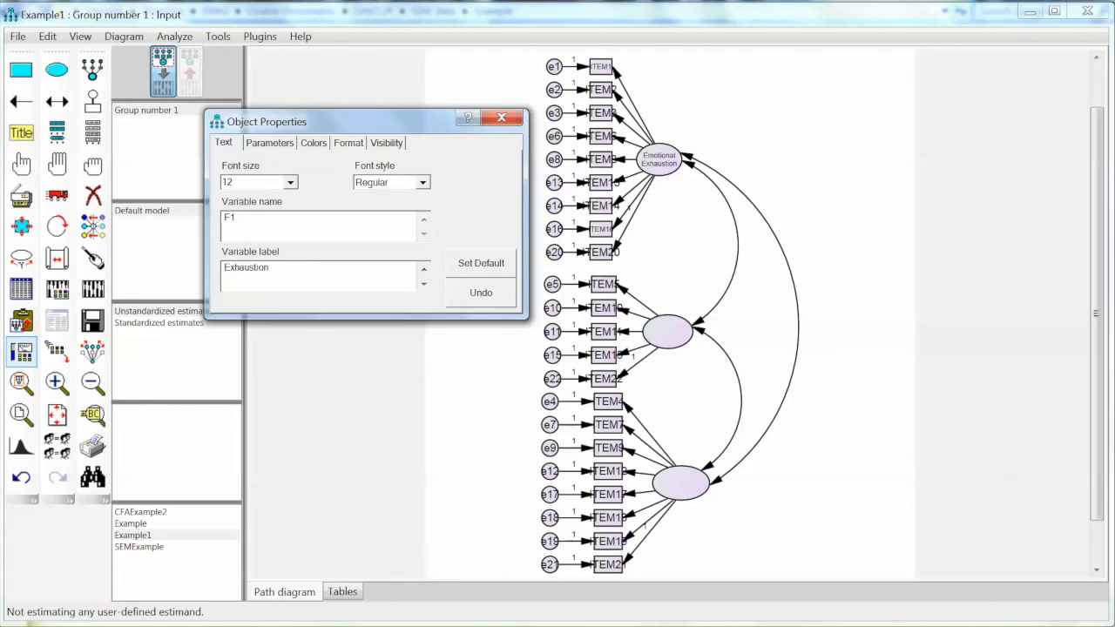
key(Return)
text(F1)
click(423, 269)
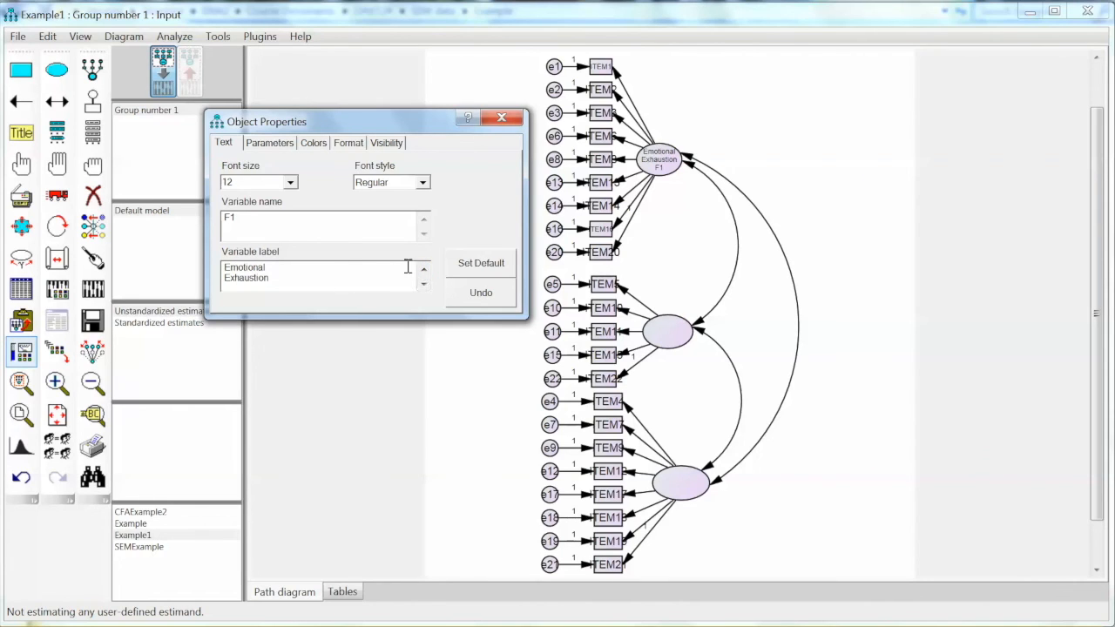
Name the middle factor F2 and label it 'Depersonalization F2'
click(664, 335)
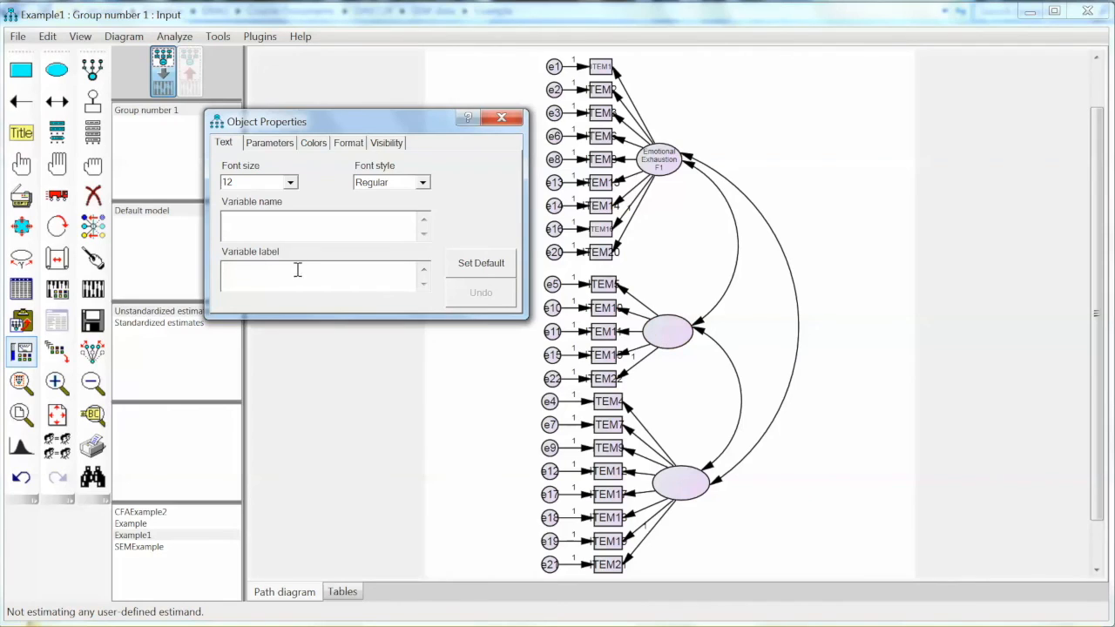
click(303, 229)
text(F2)
click(325, 279)
text(Depersonalization )
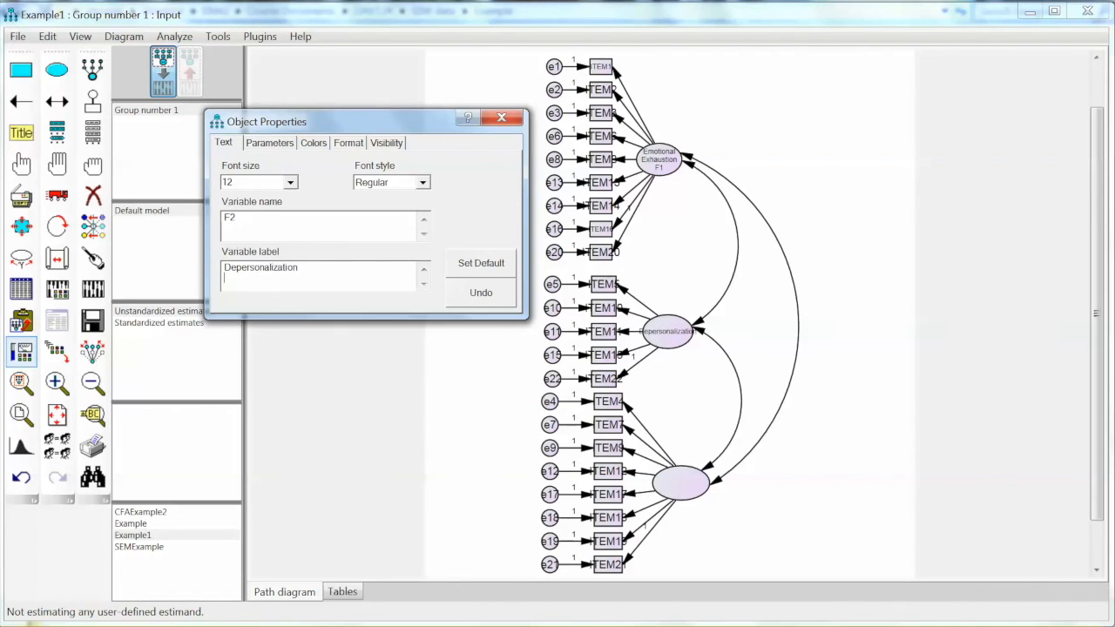
text(F@)
key(BackSpace)
text(2)
Name the bottom factor F3 and label it 'Personal / Accomplishment / F' on separate lines
click(679, 475)
click(299, 230)
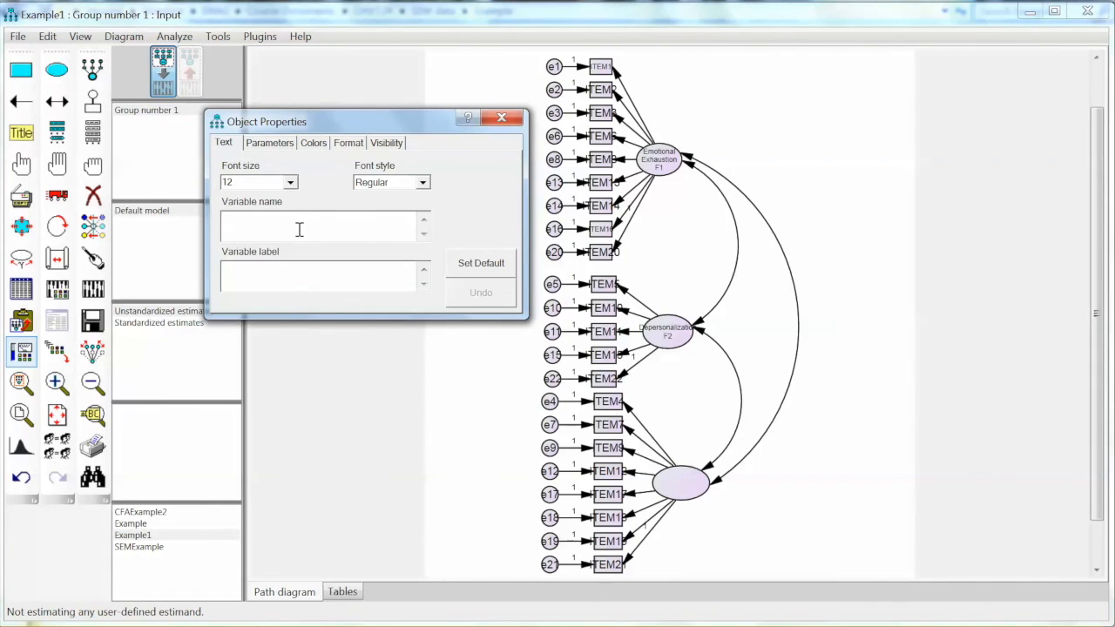
text(F3)
key(Tab)
text(Personal)
key(Return)
text(Accomplishment)
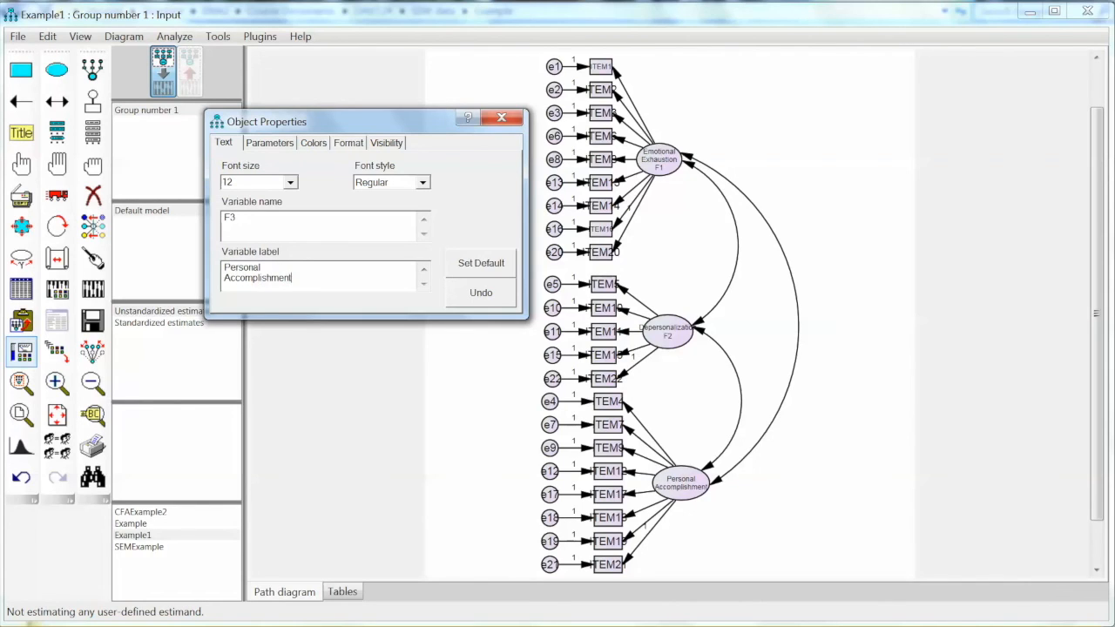
key(Return)
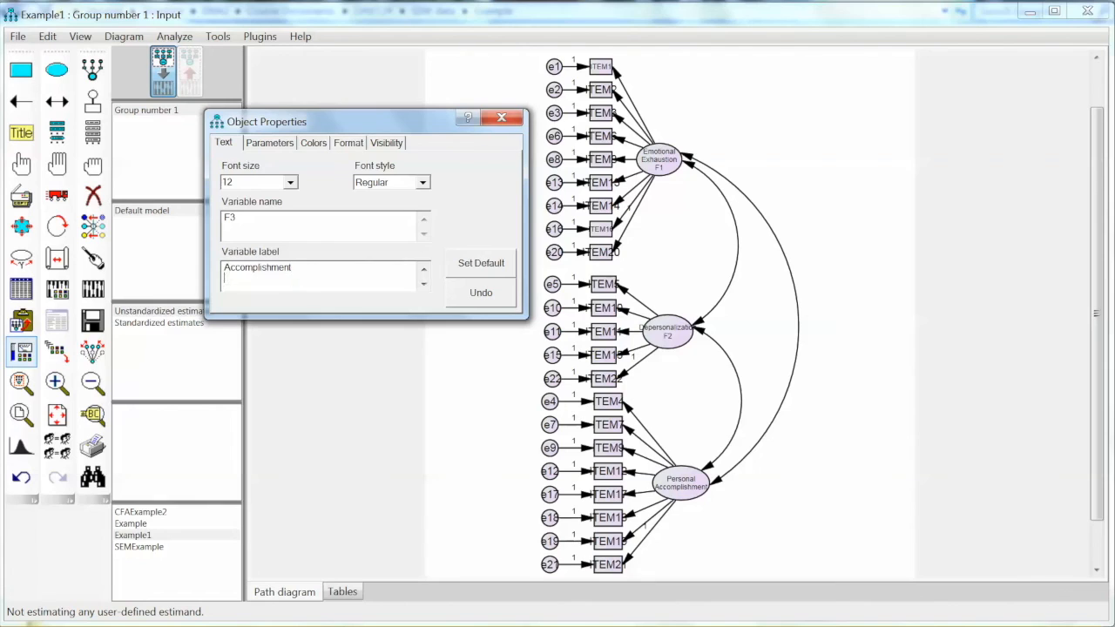
text(F3)
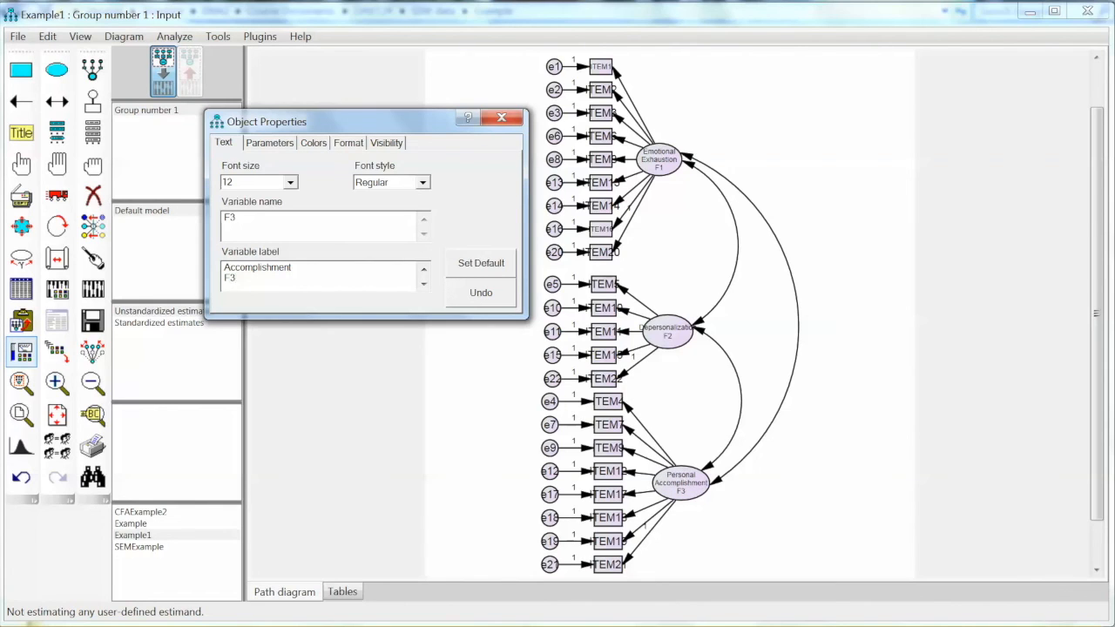
click(502, 119)
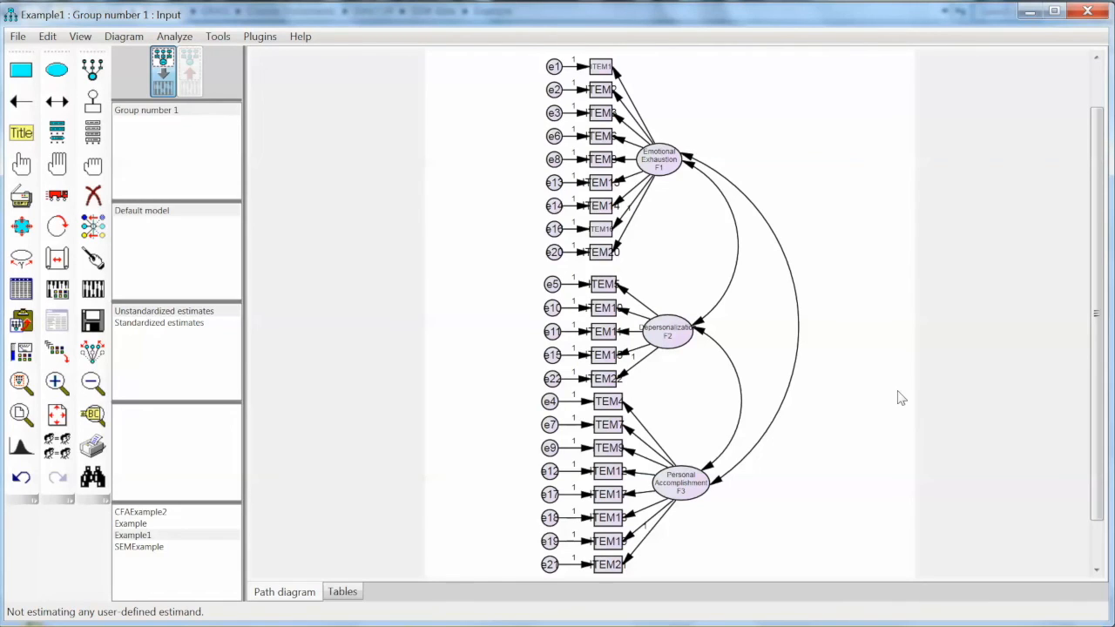